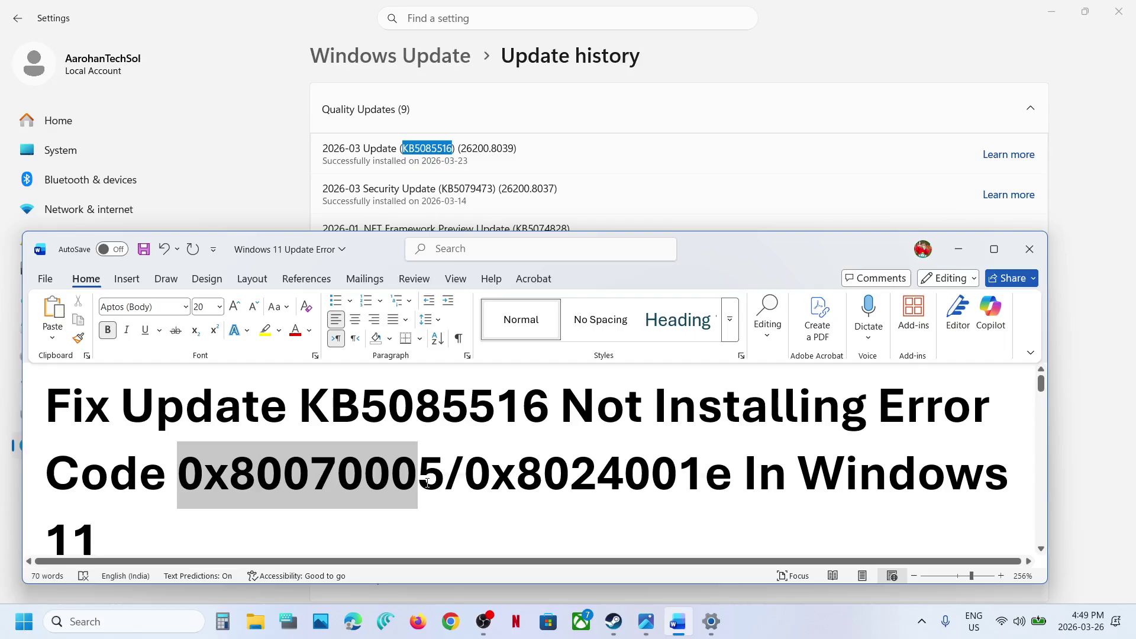
- Maximize the Windows 11 Update Error document and show the Step 1 SFC & DISM commands
{"action": "left_click_drag", "start_coordinate": [491, 482], "coordinate": [716, 481]}
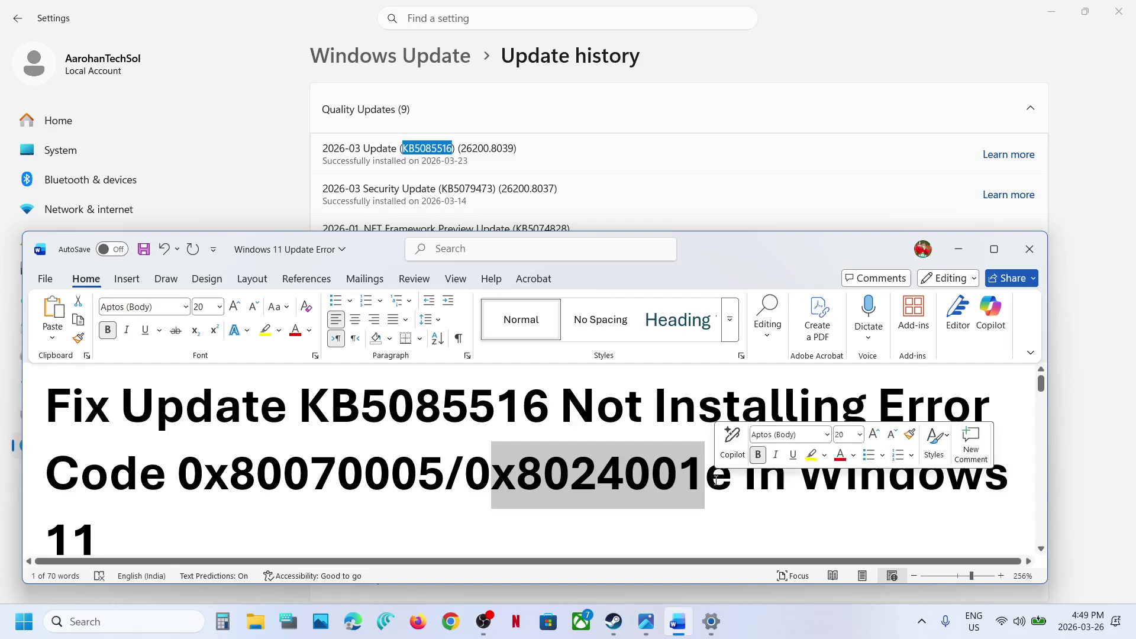
{"action": "scroll", "coordinate": [471, 469], "scroll_direction": "down", "scroll_amount": 5}
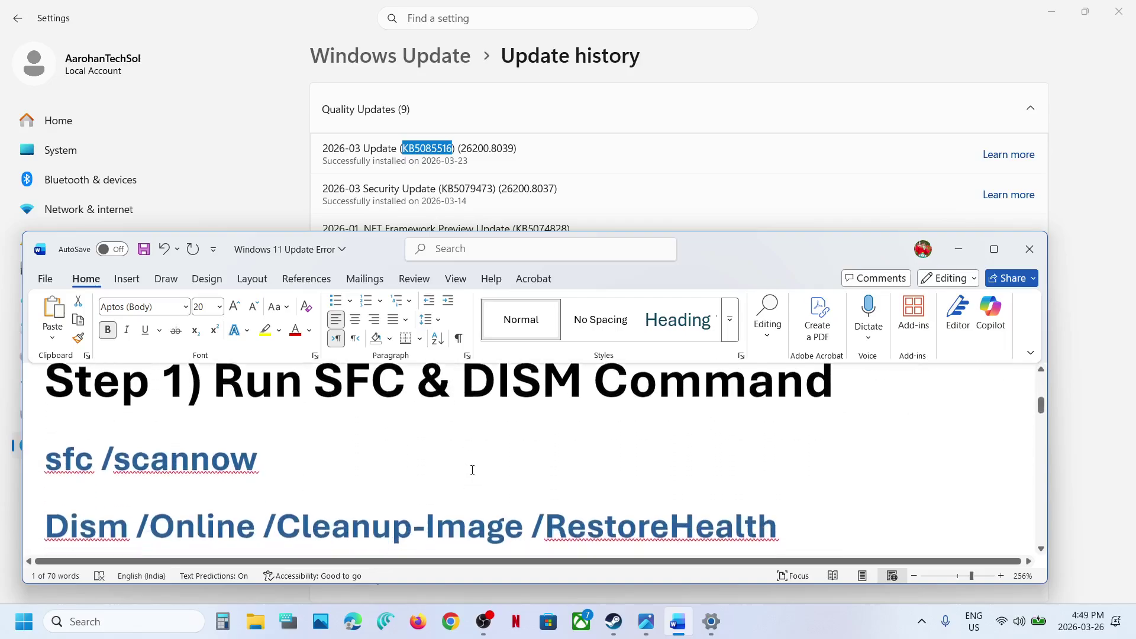
{"action": "left_click", "coordinate": [994, 249]}
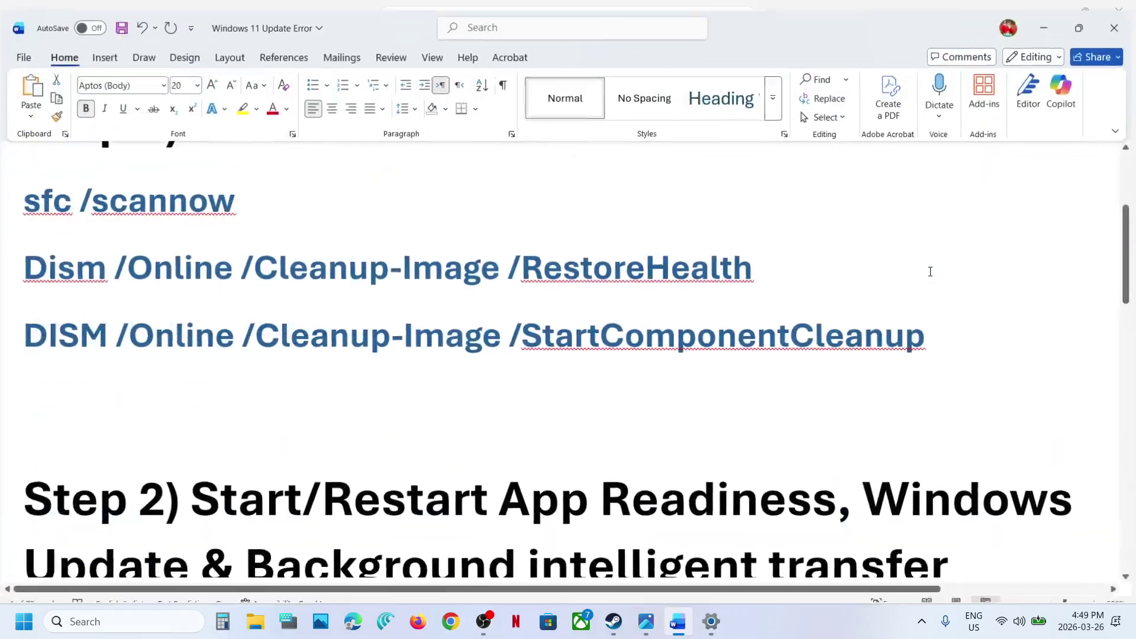
{"action": "scroll", "coordinate": [581, 418], "scroll_direction": "up", "scroll_amount": 3}
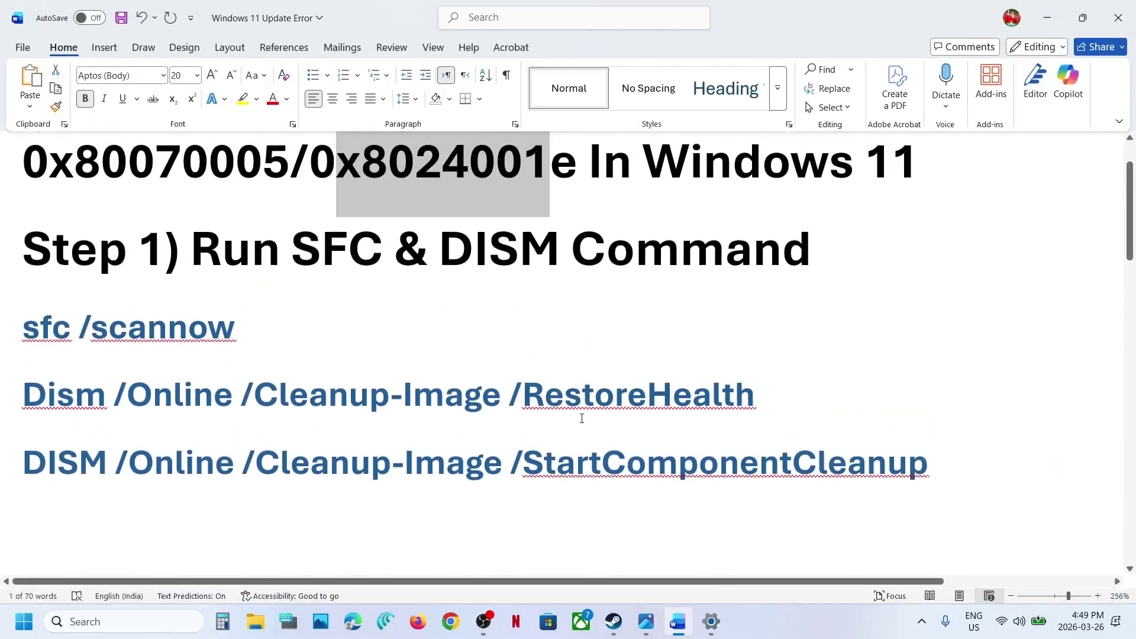
- Search Windows for cmd, run Command Prompt as administrator and allow it to make changes
{"action": "left_click", "coordinate": [135, 629]}
{"action": "type", "text": "cmd"}
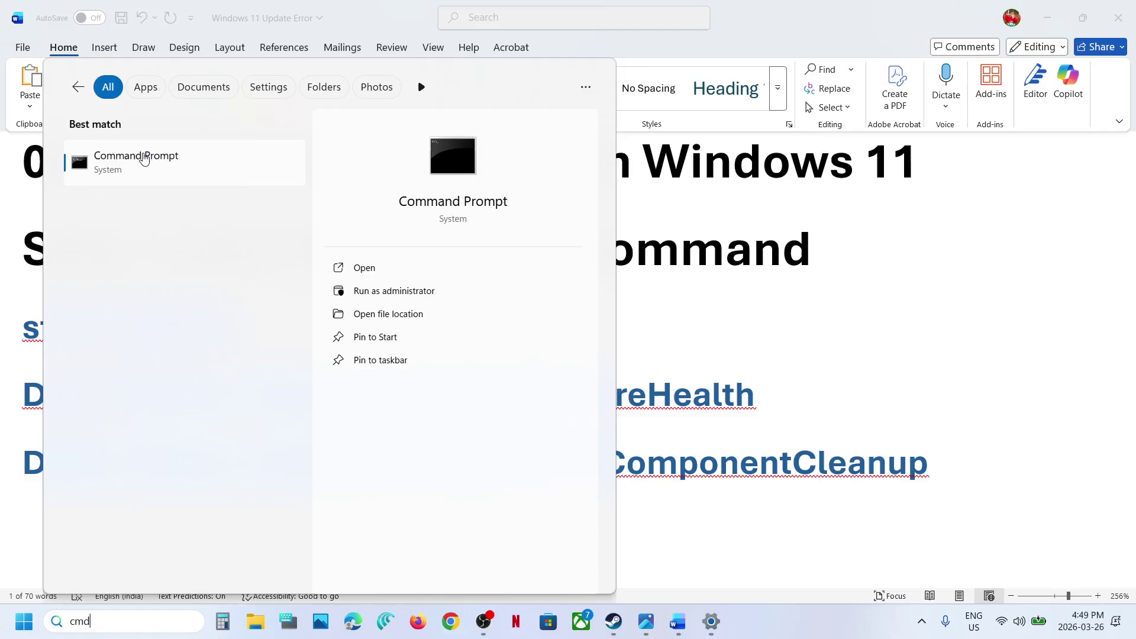
{"action": "right_click", "coordinate": [144, 158]}
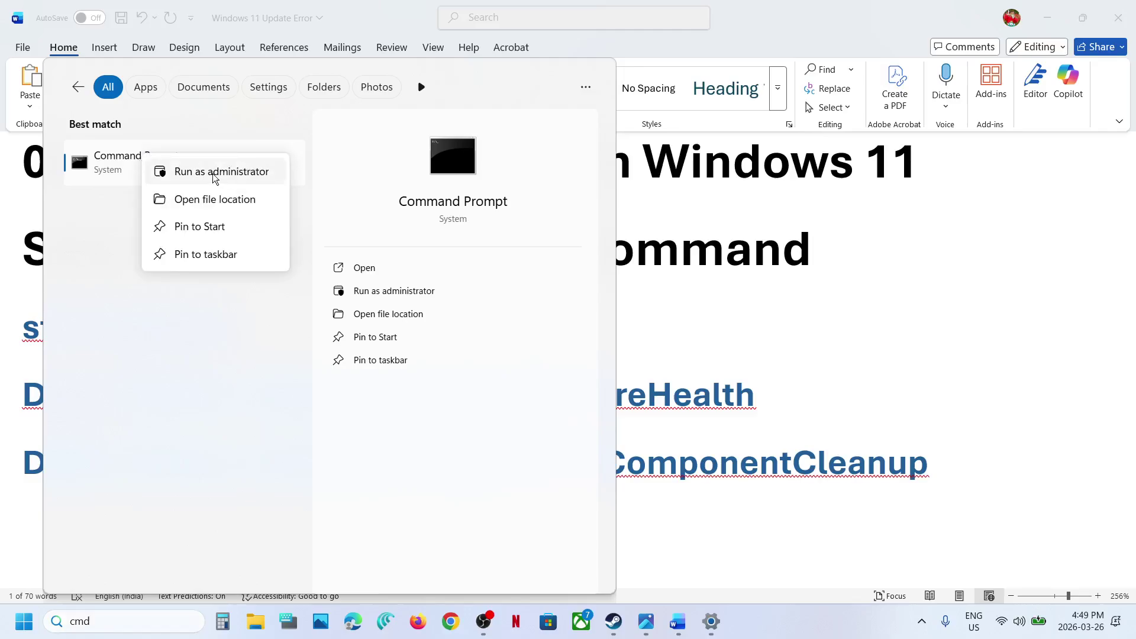
{"action": "left_click", "coordinate": [235, 172]}
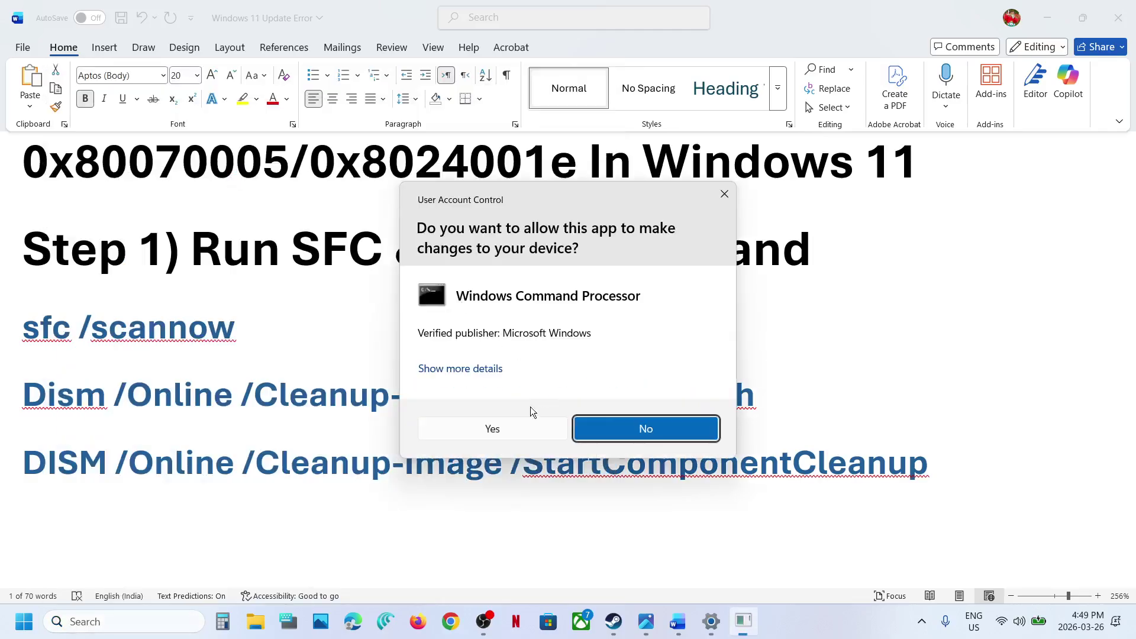
{"action": "left_click", "coordinate": [493, 429]}
- Copy the sfc /scannow command from the document and run it in the administrator Command Prompt
{"action": "triple_click", "coordinate": [79, 336]}
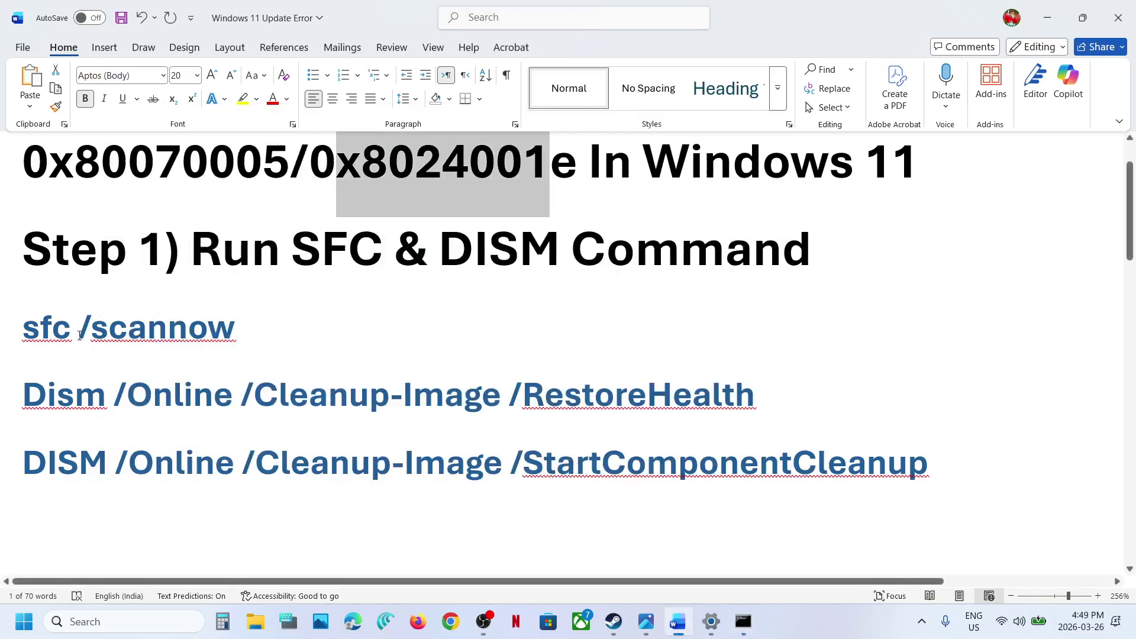
{"action": "key", "text": "ctrl+c"}
{"action": "key", "text": "alt+Tab"}
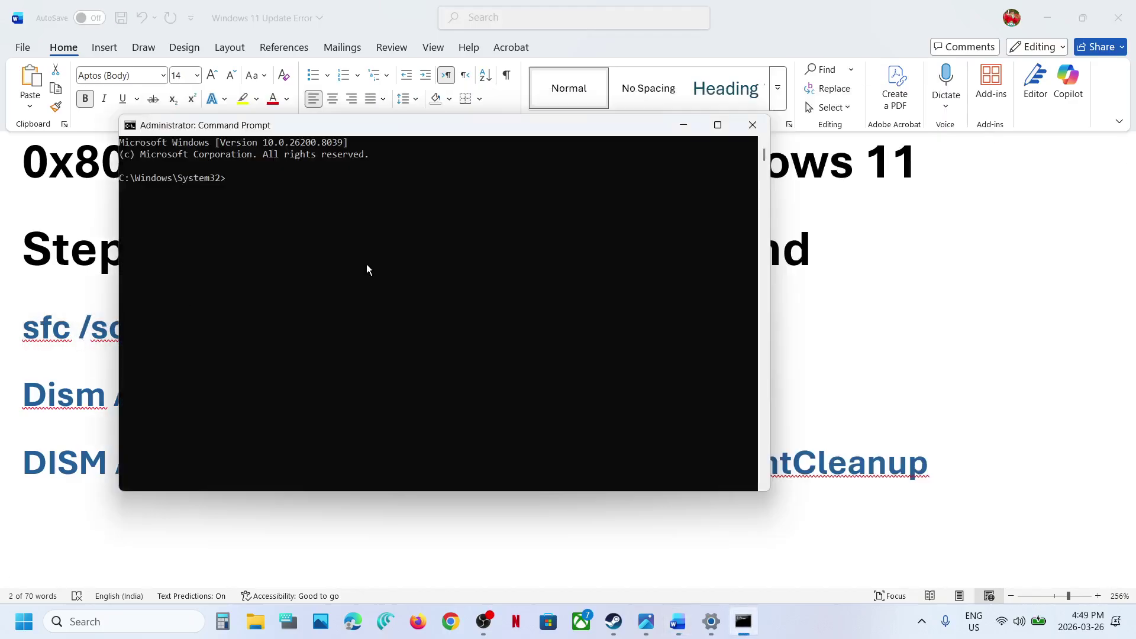
{"action": "left_click", "coordinate": [367, 265]}
{"action": "key", "text": "ctrl+v"}
{"action": "key", "text": "Return"}
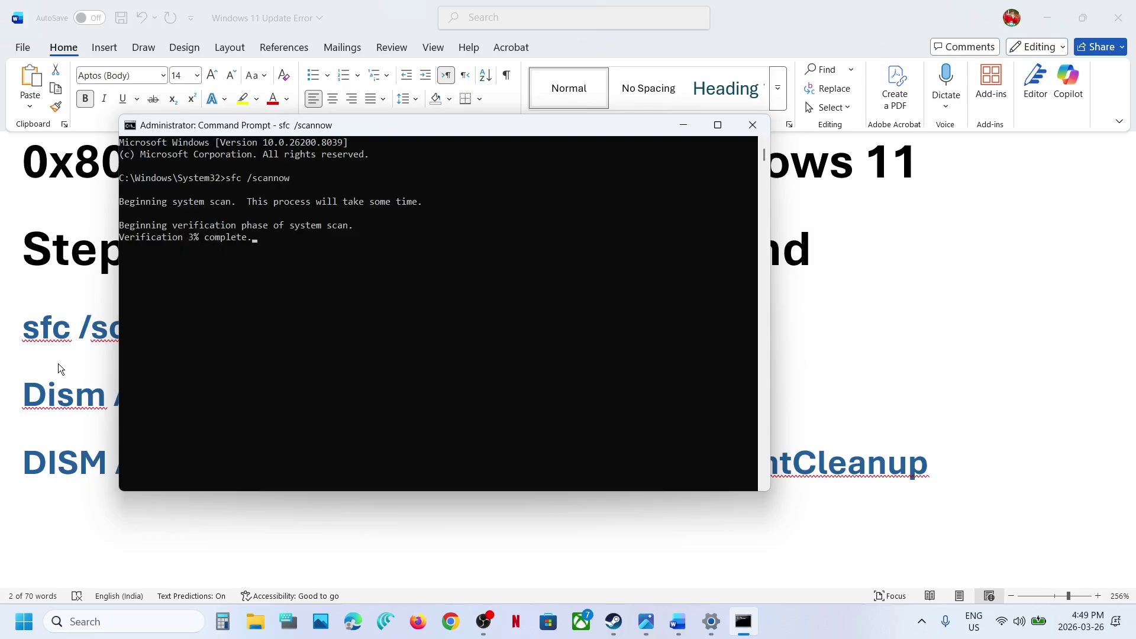
- Select the Dism /Online /Cleanup-Image /RestoreHealth command in the document and check the running scan in Command Prompt
{"action": "left_click", "coordinate": [74, 407]}
{"action": "triple_click", "coordinate": [75, 407]}
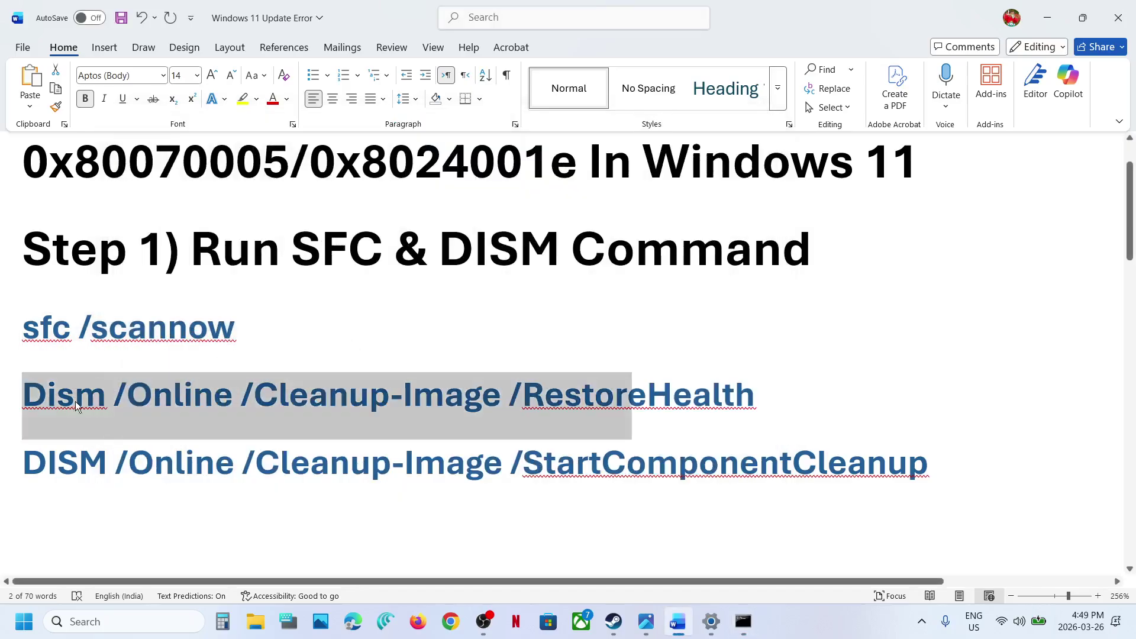
{"action": "key", "text": "alt+Tab"}
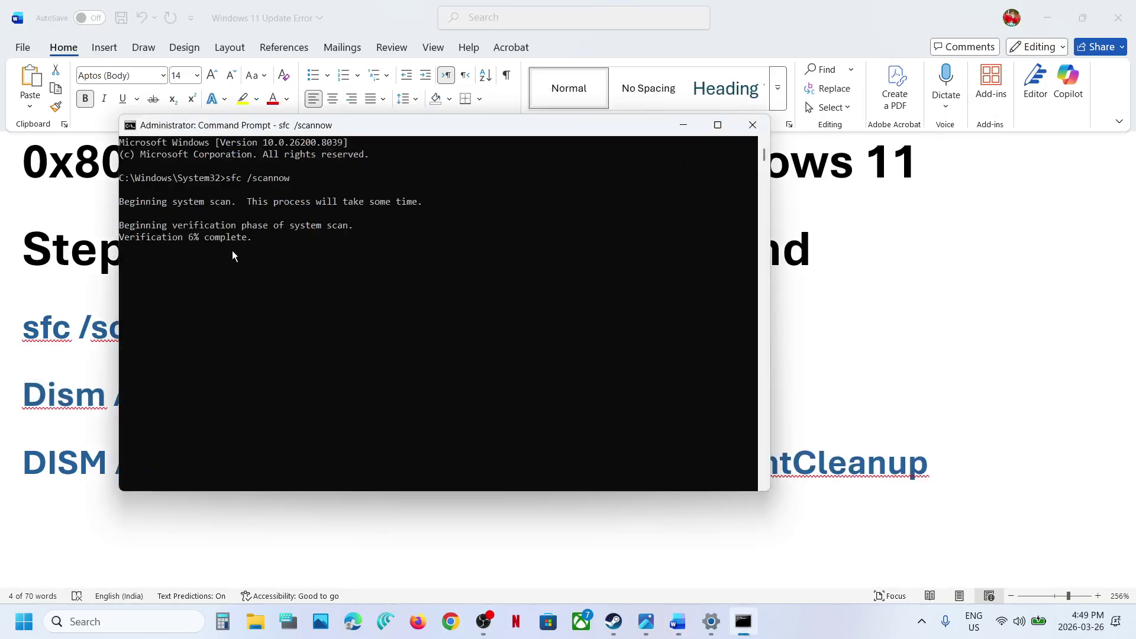
{"action": "key", "text": "alt+Tab"}
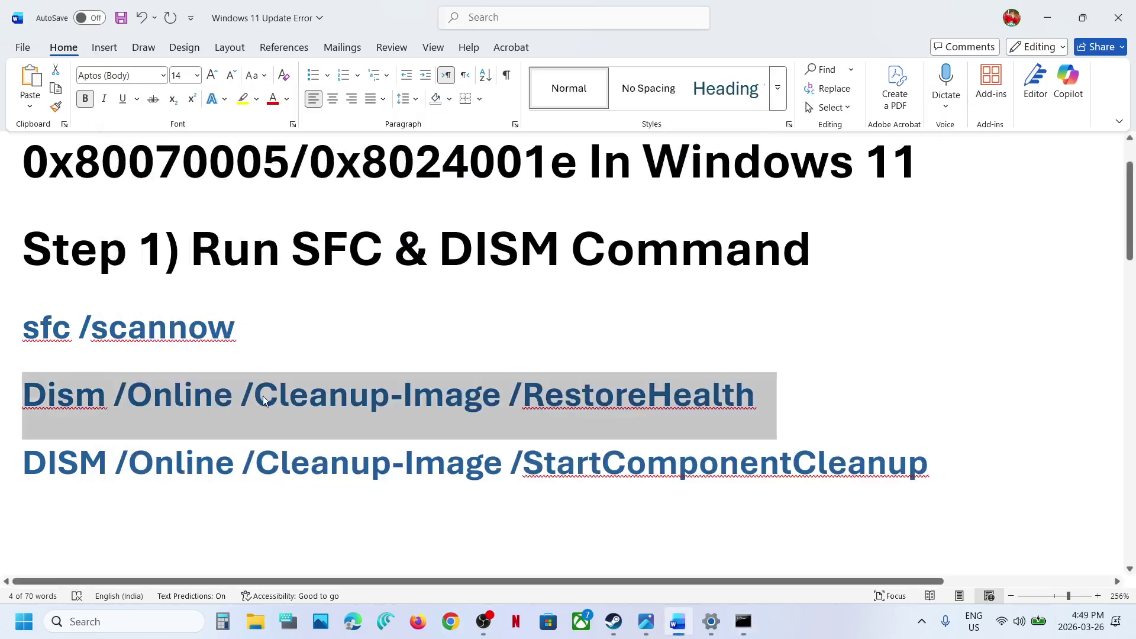
{"action": "key", "text": "alt+Tab"}
{"action": "key", "text": "alt+Tab"}
- Select the DISM /Online /Cleanup-Image /StartComponentCleanup command in the document and check the scan's progress in Command Prompt
{"action": "triple_click", "coordinate": [370, 467]}
{"action": "key", "text": "alt+Tab"}
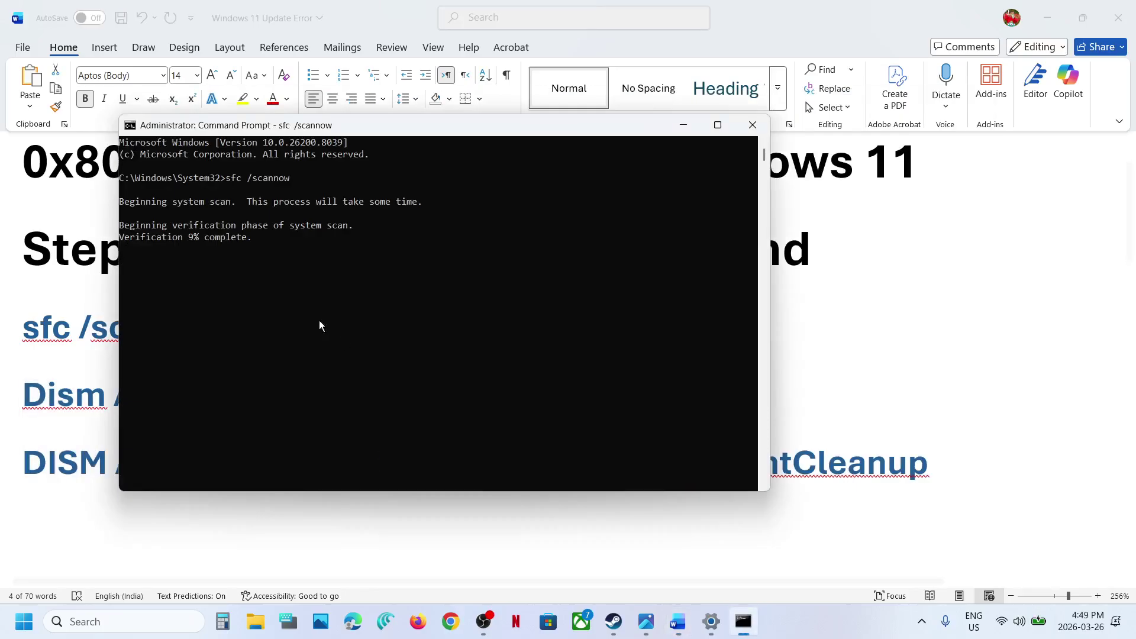
{"action": "key", "text": "alt+Tab"}
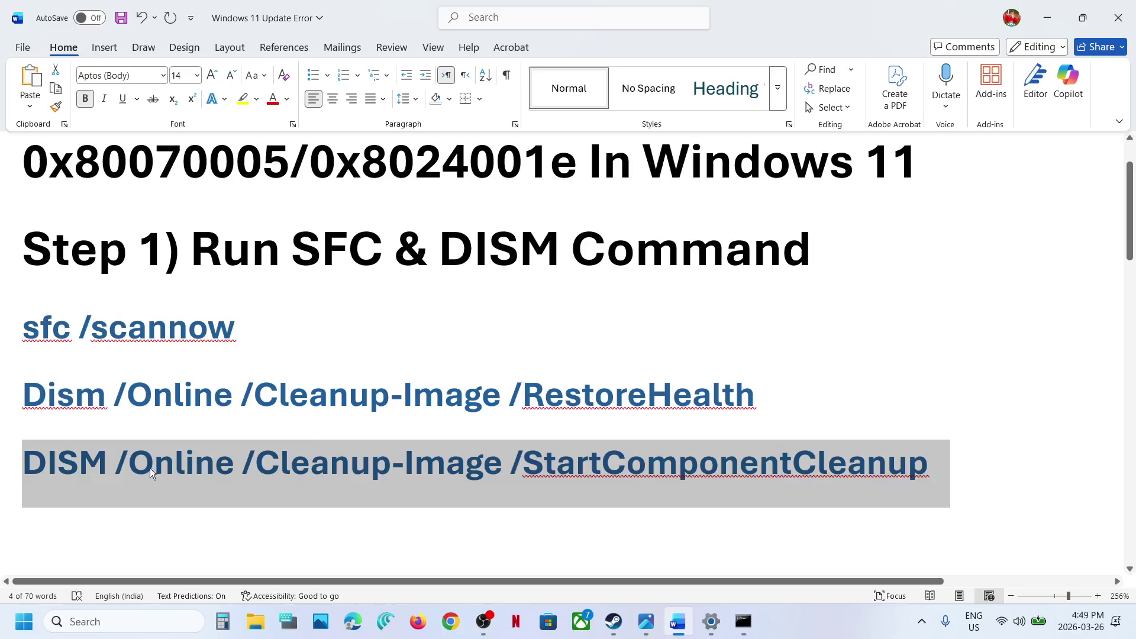
{"action": "key", "text": "alt+Tab"}
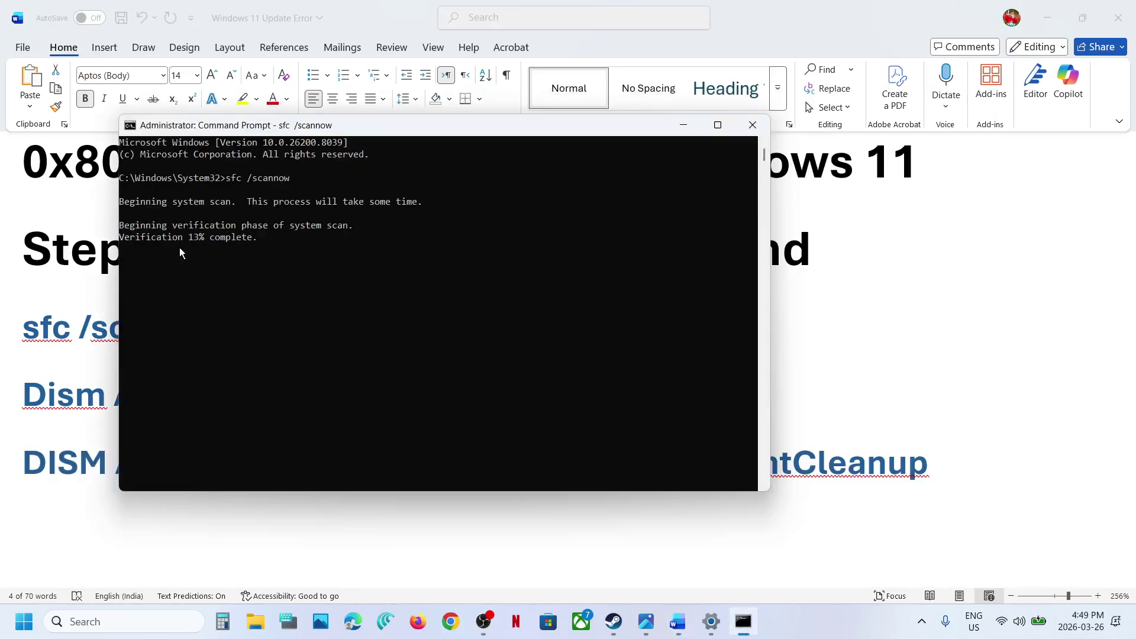
{"action": "key", "text": "alt+Tab"}
{"action": "left_click", "coordinate": [24, 621]}
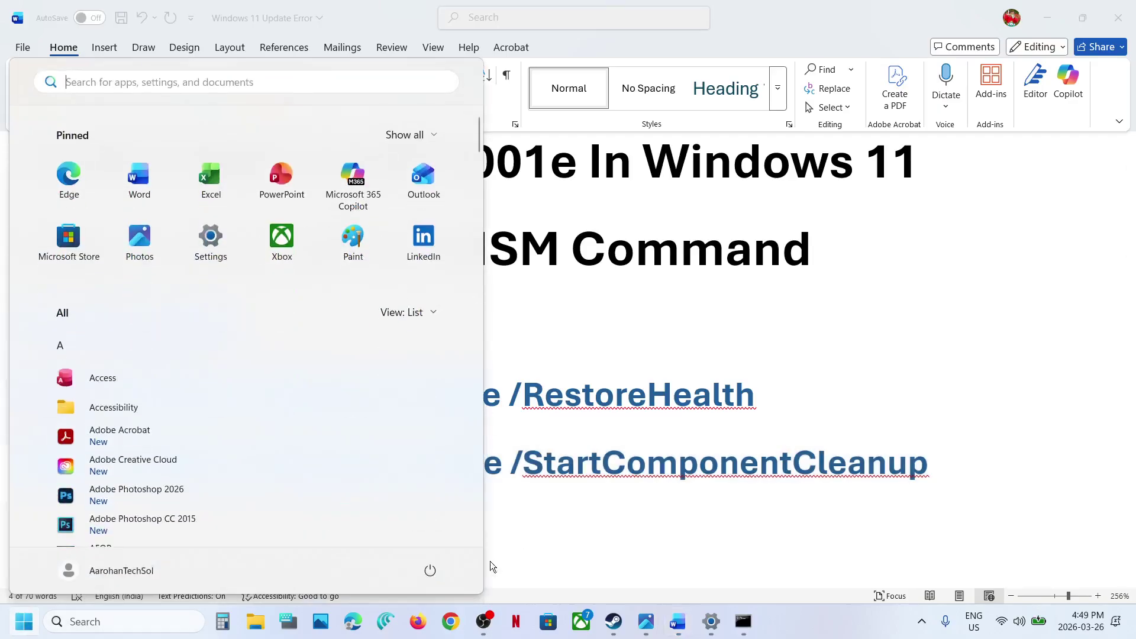
{"action": "left_click", "coordinate": [429, 574]}
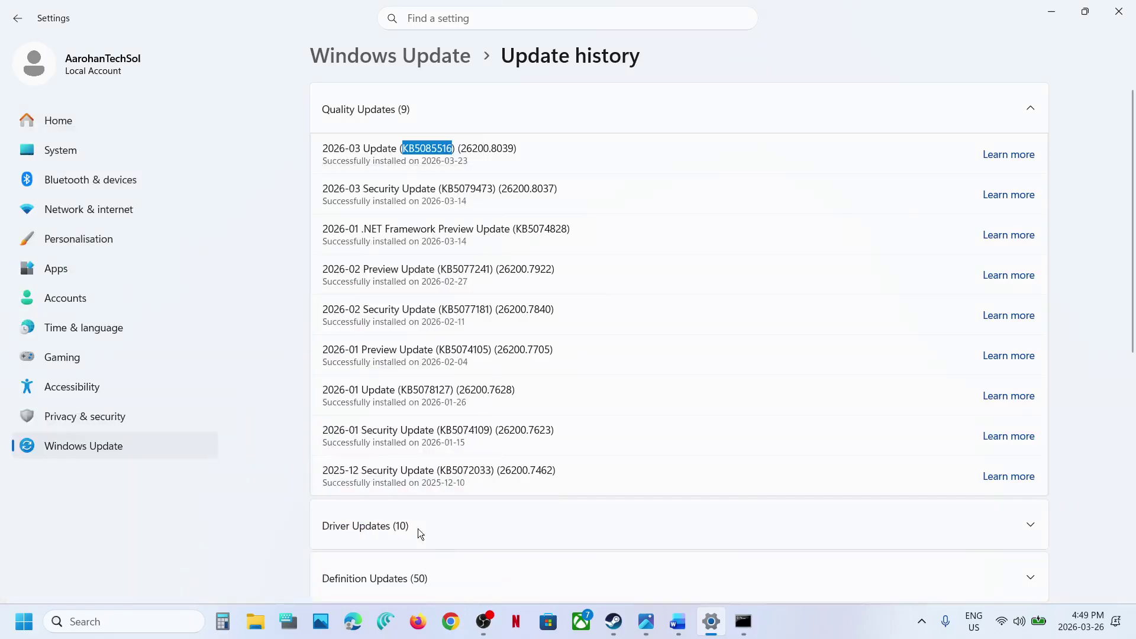
- In Windows Update settings, pause updates for 1 week and resume them to start a fresh update check
{"action": "left_click", "coordinate": [132, 451]}
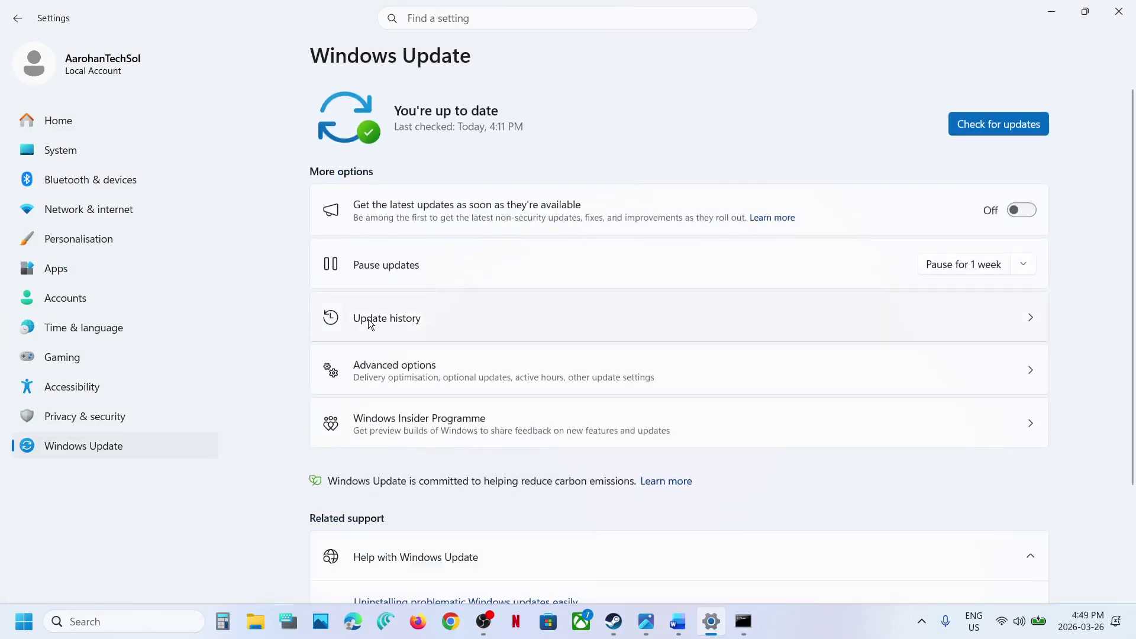
{"action": "left_click", "coordinate": [961, 267]}
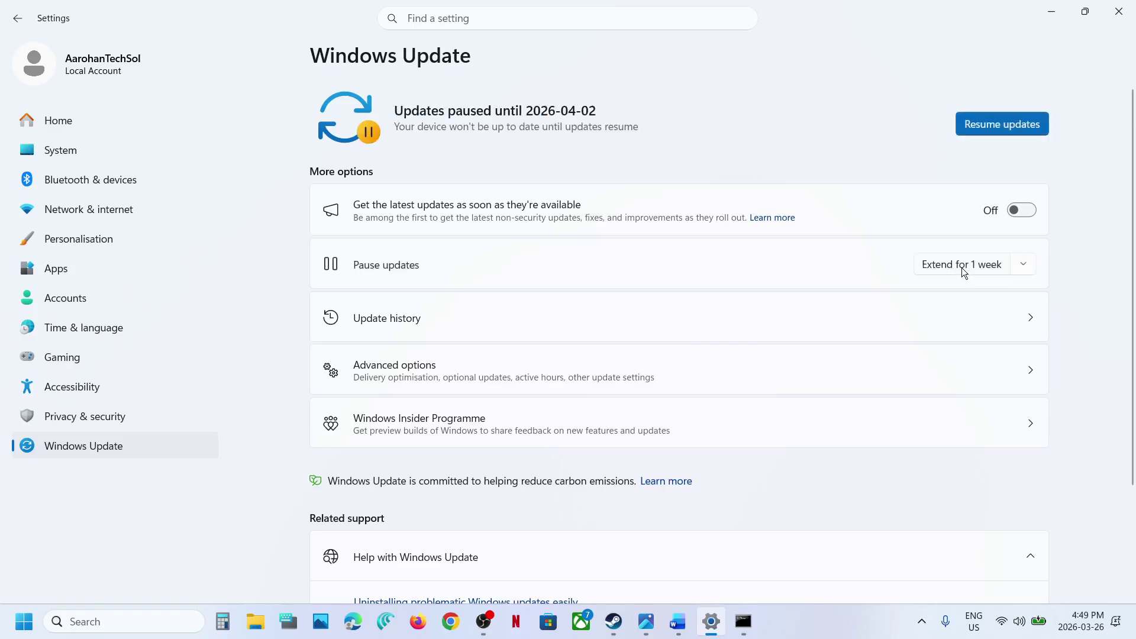
{"action": "left_click", "coordinate": [990, 132]}
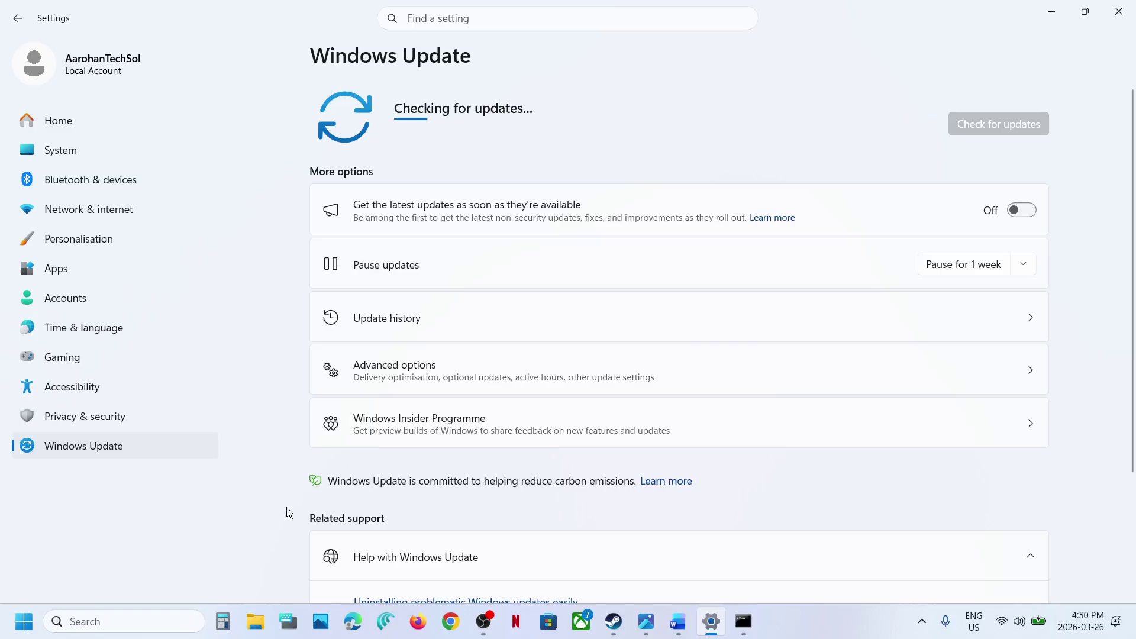
- Search Windows for services and open the Services console
{"action": "left_click", "coordinate": [126, 622]}
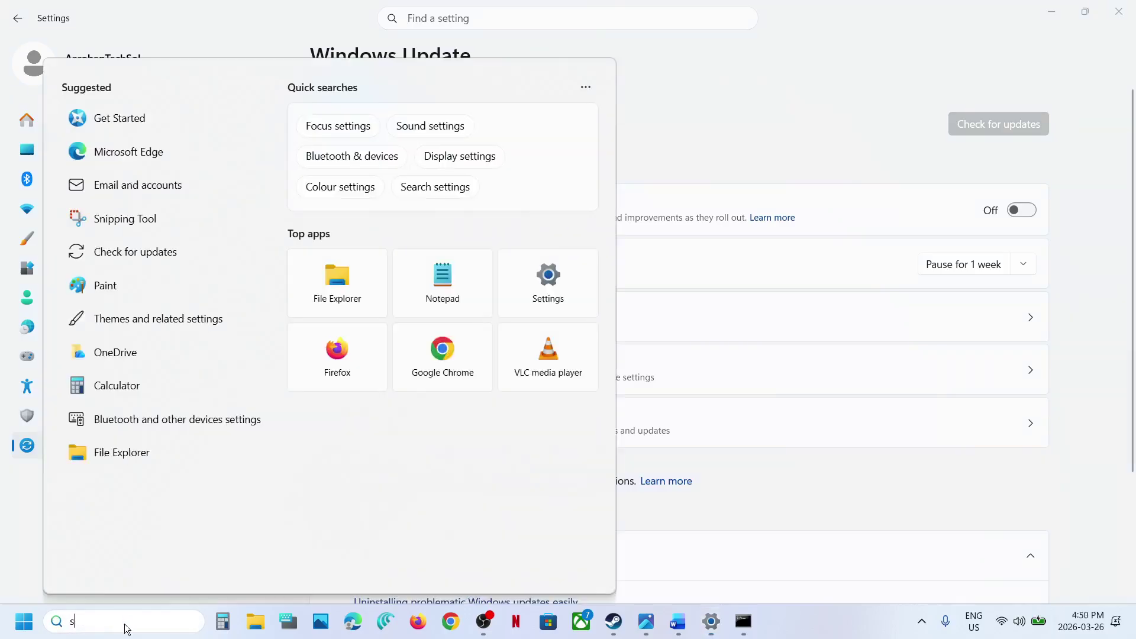
{"action": "type", "text": "services"}
{"action": "key", "text": "Escape"}
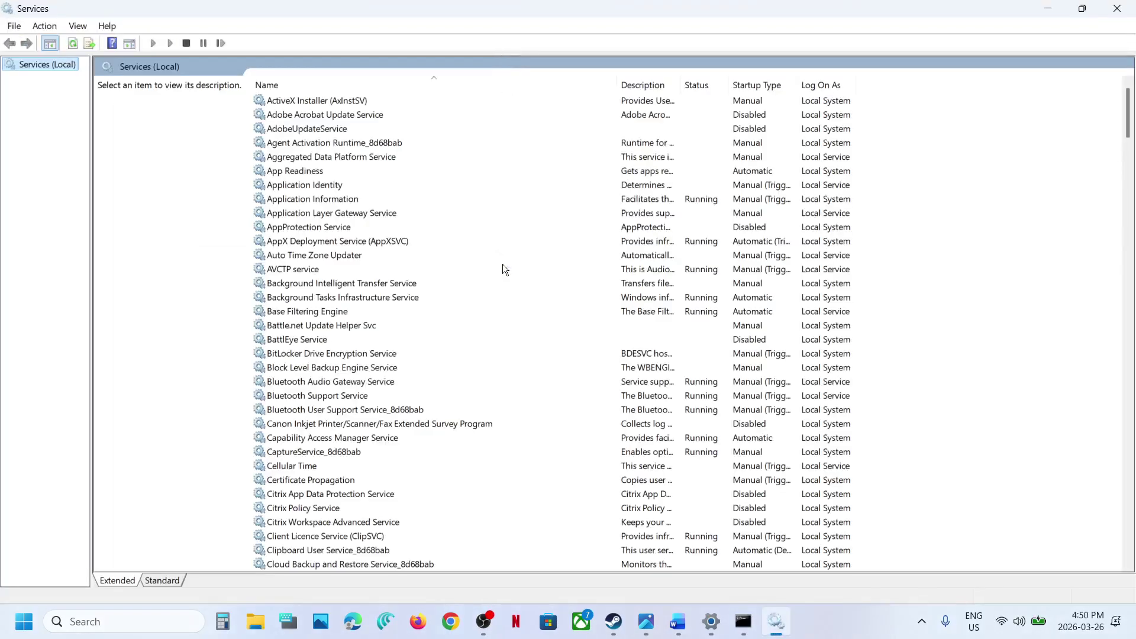
- Set the App Readiness service's startup type to Automatic and start the service
{"action": "double_click", "coordinate": [313, 170]}
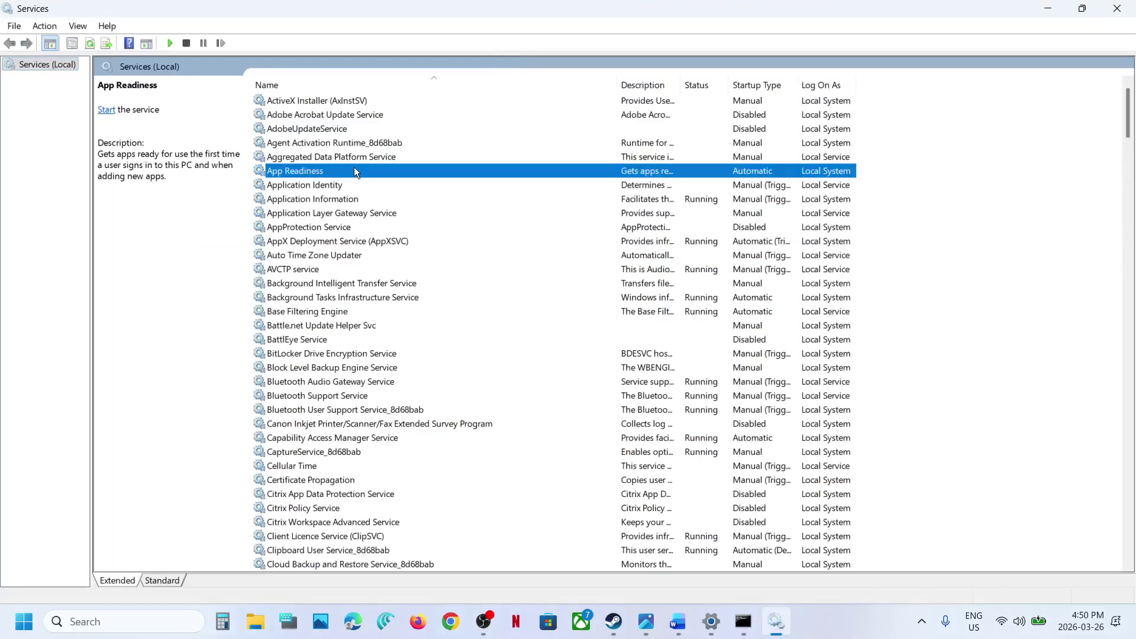
{"action": "left_click", "coordinate": [521, 297]}
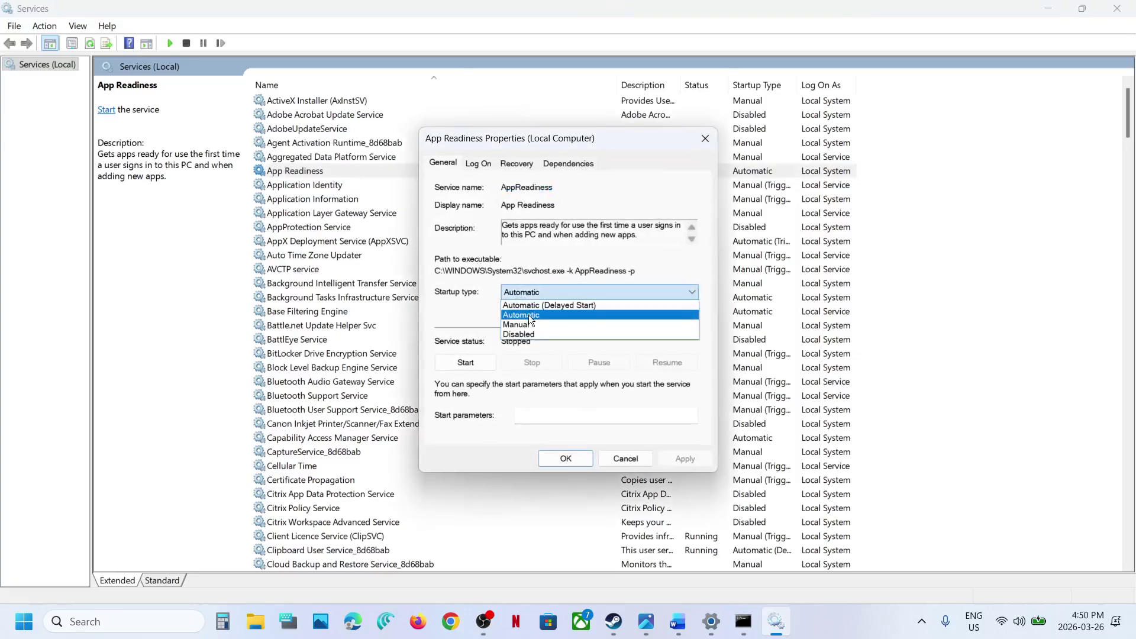
{"action": "left_click", "coordinate": [528, 314]}
{"action": "left_click", "coordinate": [682, 459]}
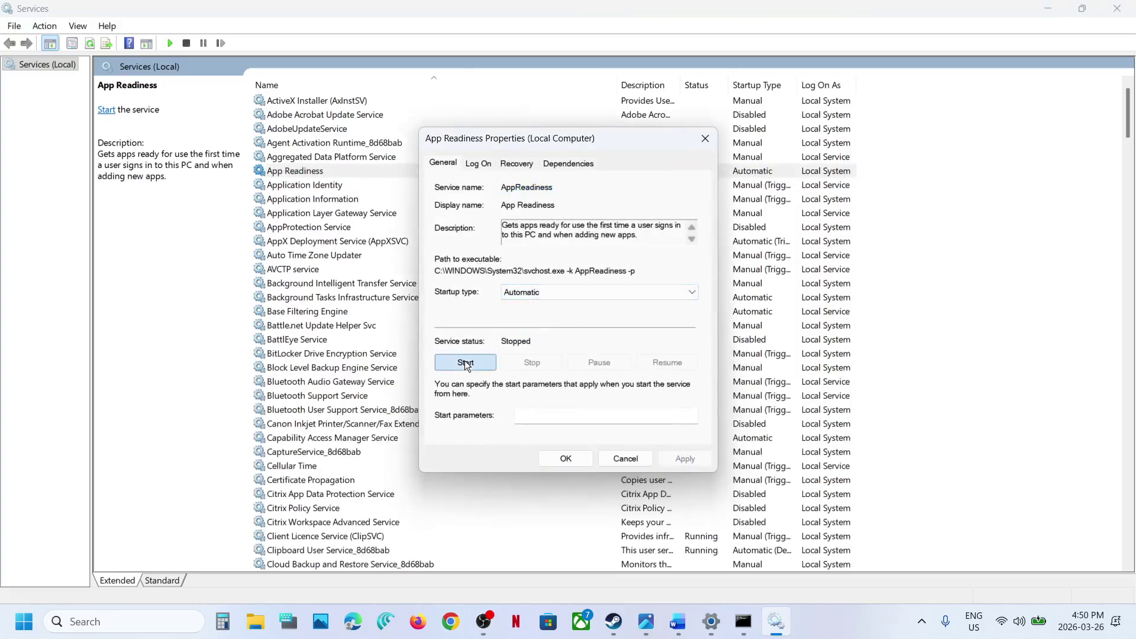
{"action": "left_click", "coordinate": [465, 362]}
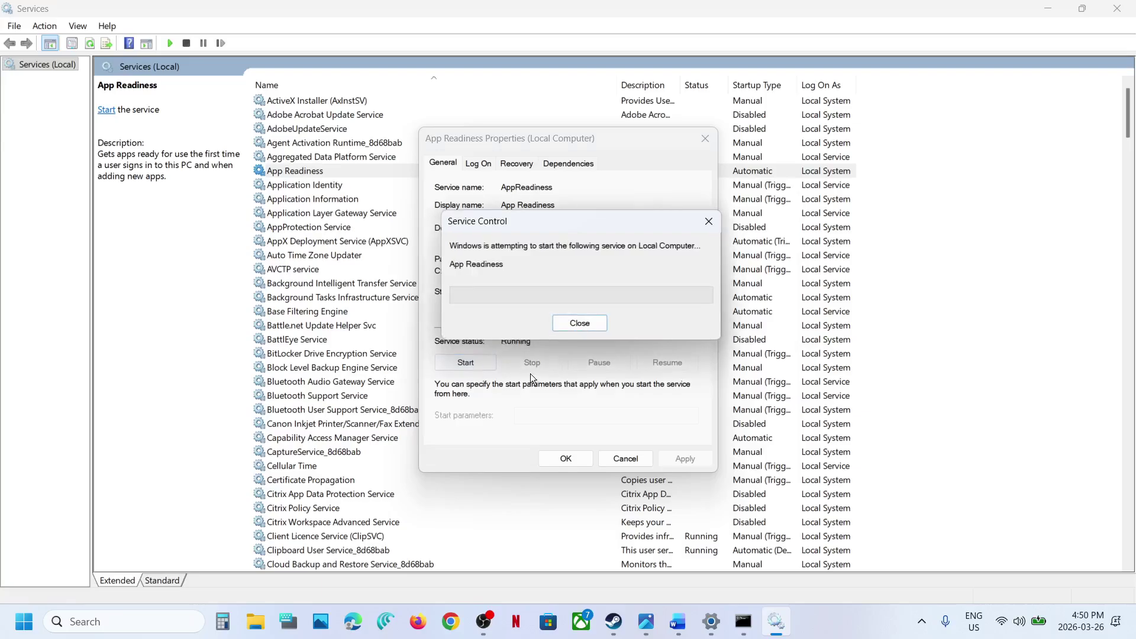
{"action": "left_click", "coordinate": [566, 459]}
- Restart the App Readiness service
{"action": "right_click", "coordinate": [296, 171]}
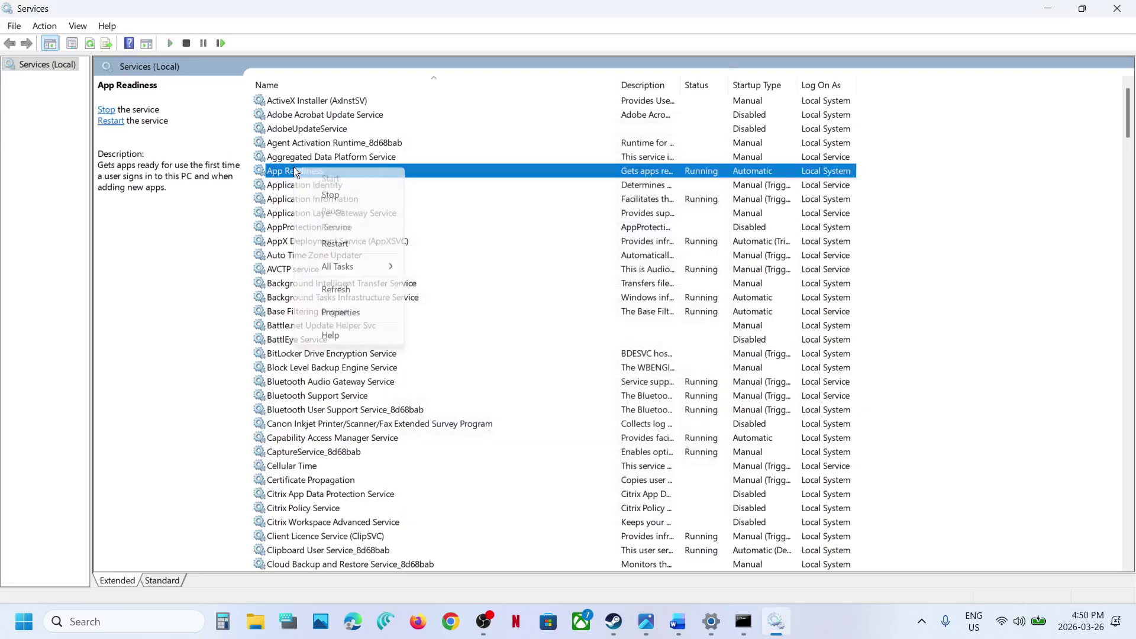
{"action": "left_click", "coordinate": [349, 243]}
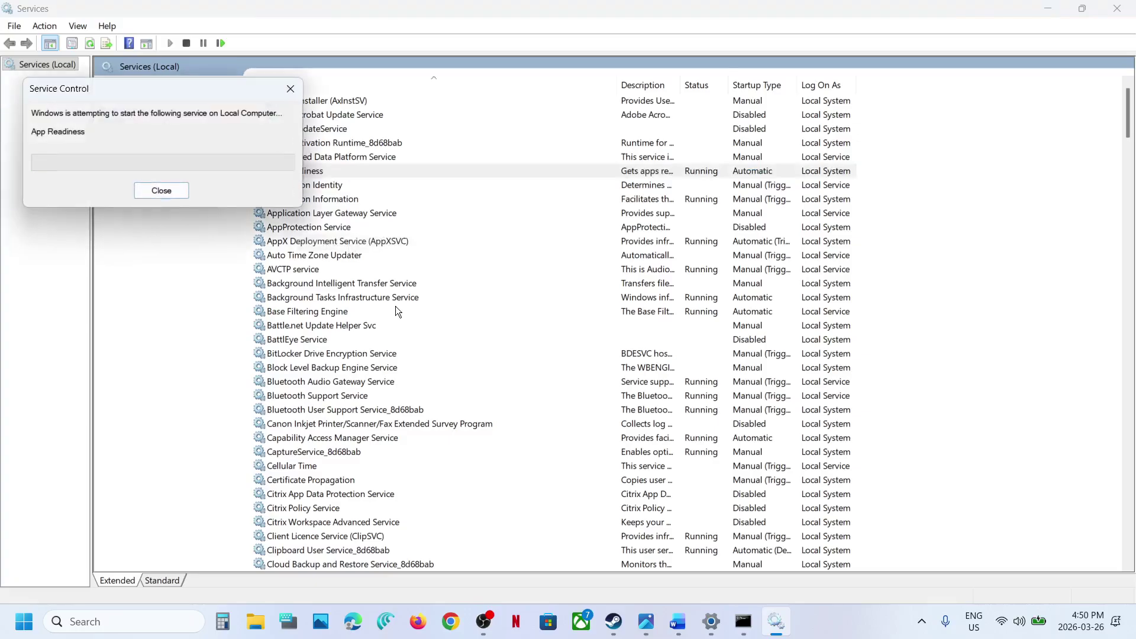
- Set the Background Intelligent Transfer Service's startup type to Automatic and start the service
{"action": "left_click", "coordinate": [379, 286]}
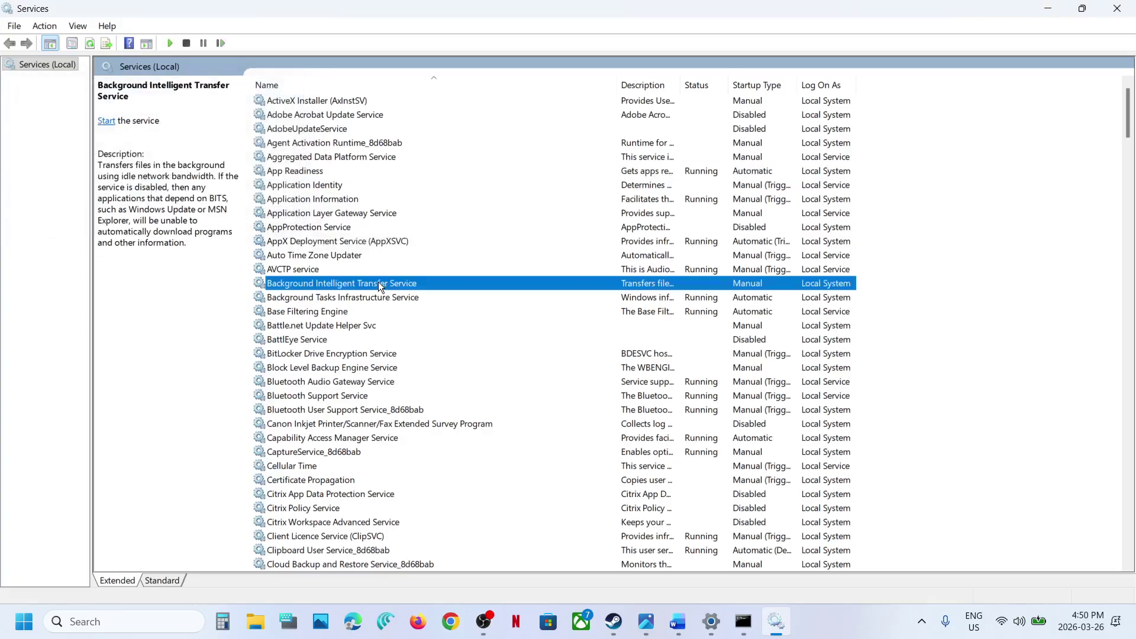
{"action": "double_click", "coordinate": [422, 283]}
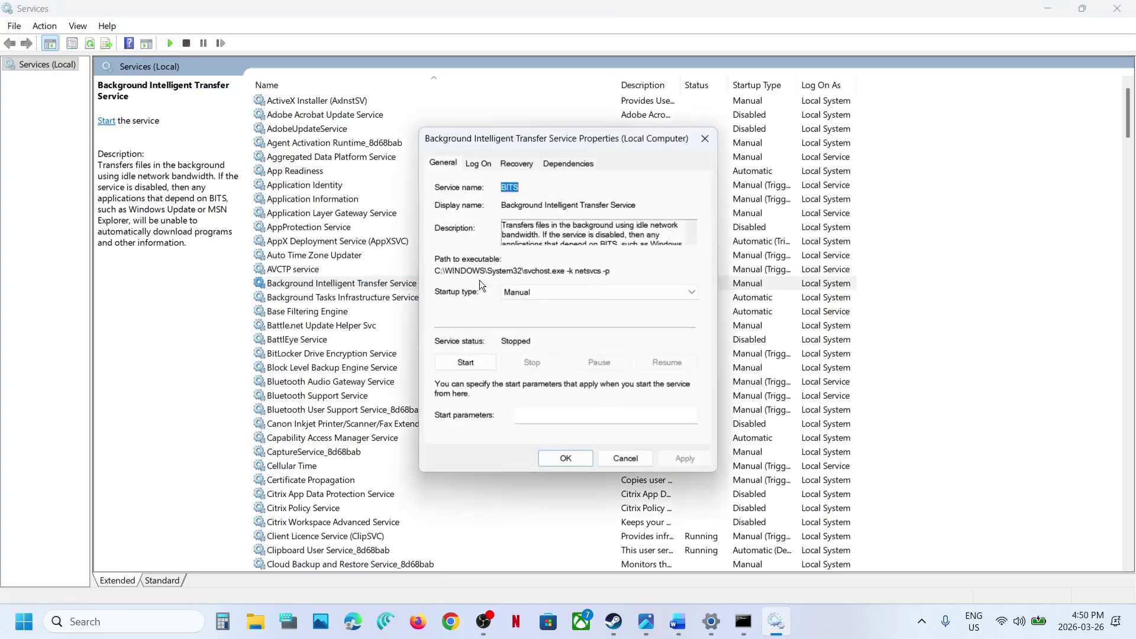
{"action": "left_click", "coordinate": [531, 291]}
{"action": "left_click", "coordinate": [532, 314]}
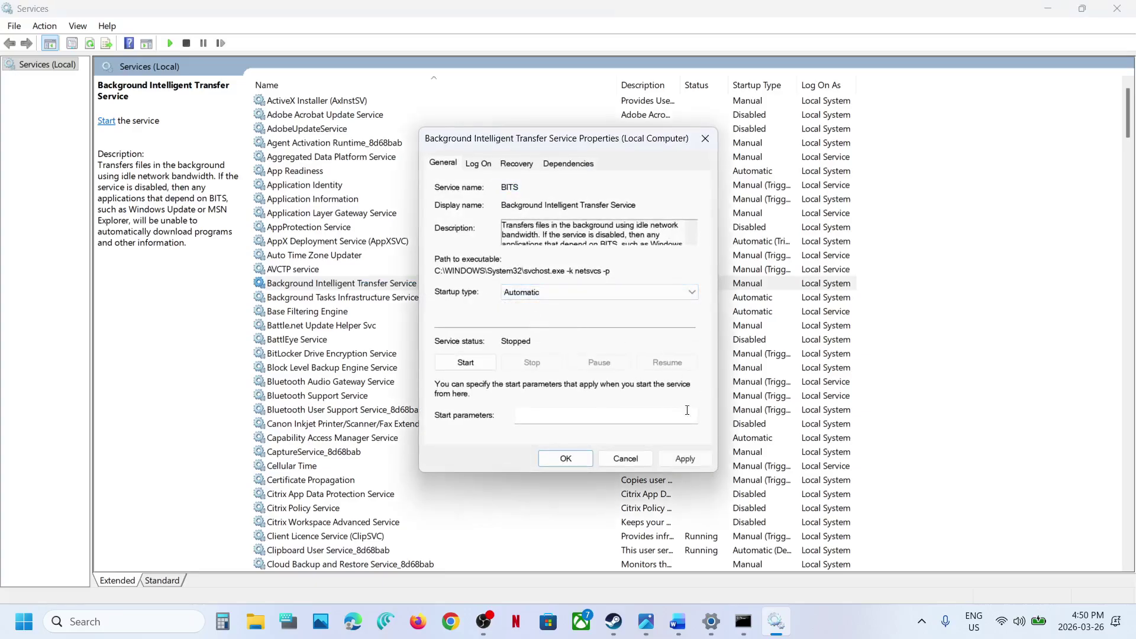
{"action": "left_click", "coordinate": [684, 457]}
{"action": "left_click", "coordinate": [469, 360]}
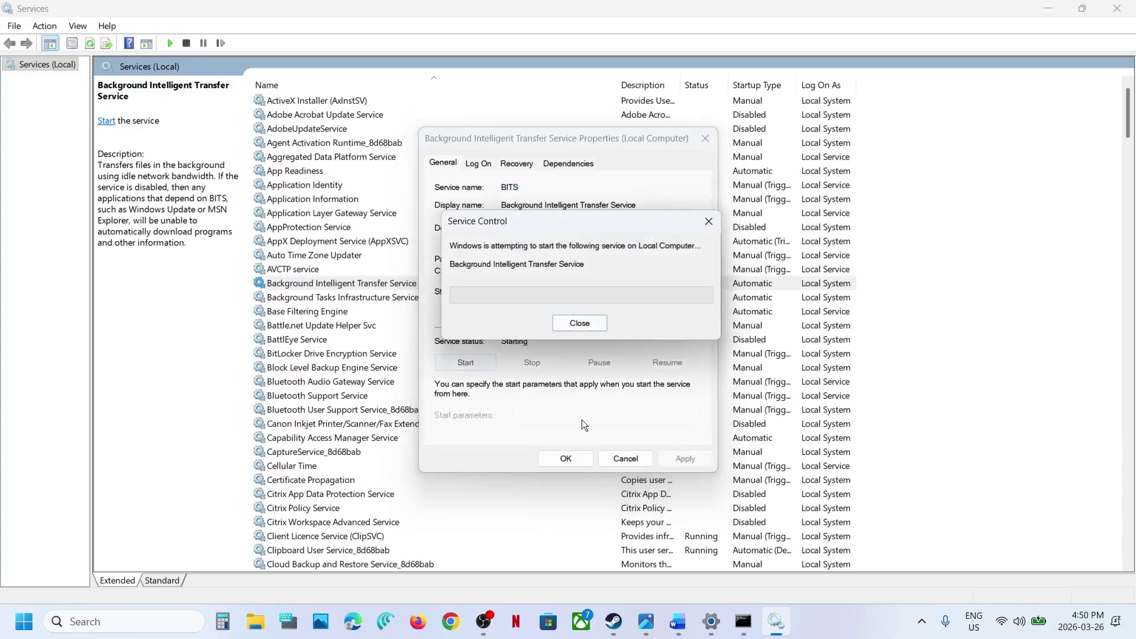
{"action": "left_click", "coordinate": [565, 459]}
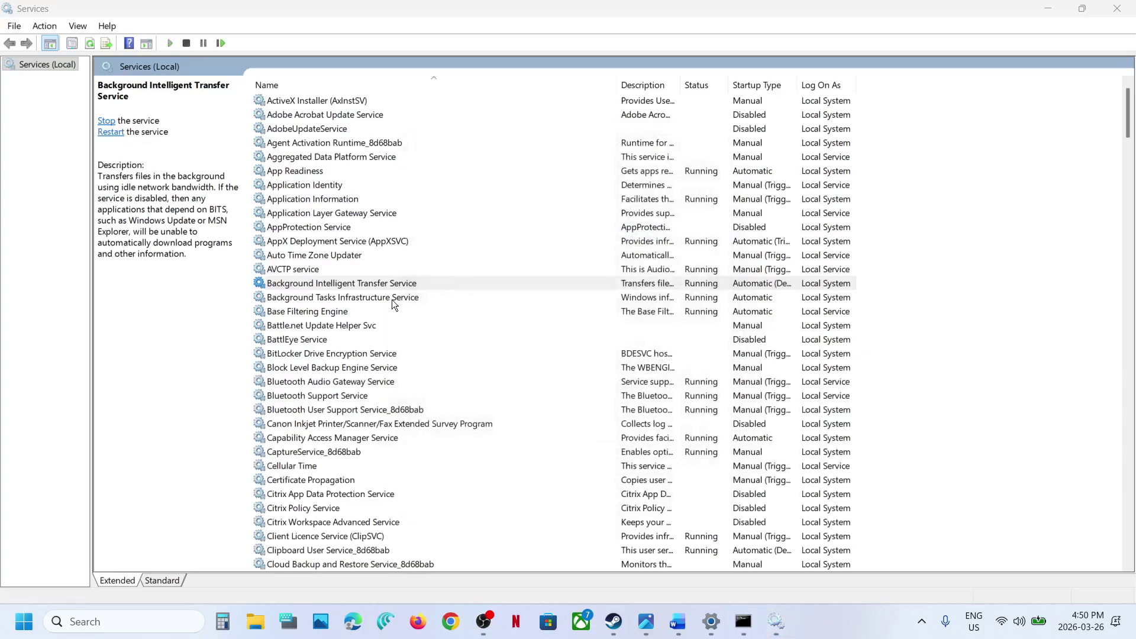
- Restart the Background Intelligent Transfer Service
{"action": "right_click", "coordinate": [362, 283]}
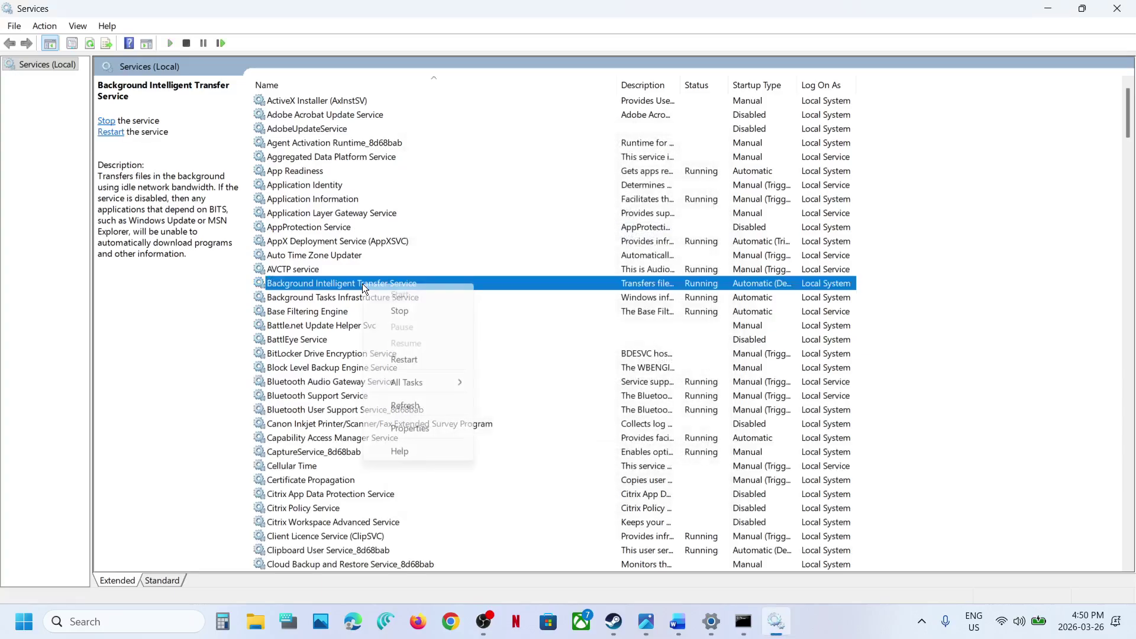
{"action": "left_click", "coordinate": [423, 355]}
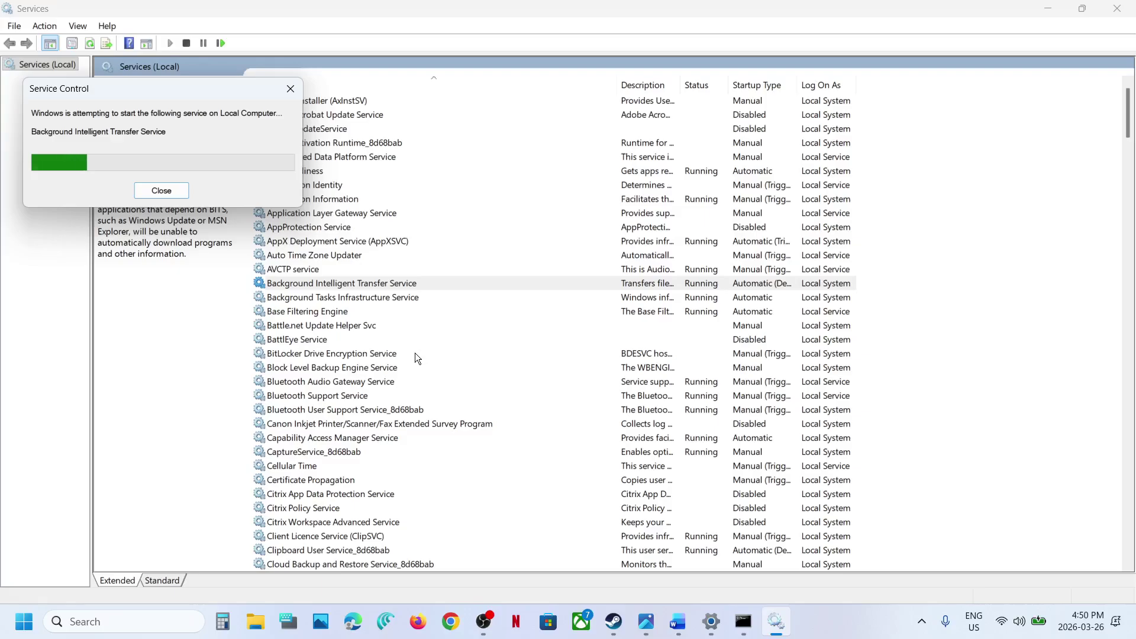
- Set the Windows Update service's startup type to Automatic and restart the service
{"action": "left_click", "coordinate": [361, 382]}
{"action": "key", "text": "w"}
{"action": "scroll", "coordinate": [361, 381], "scroll_direction": "down", "scroll_amount": 10}
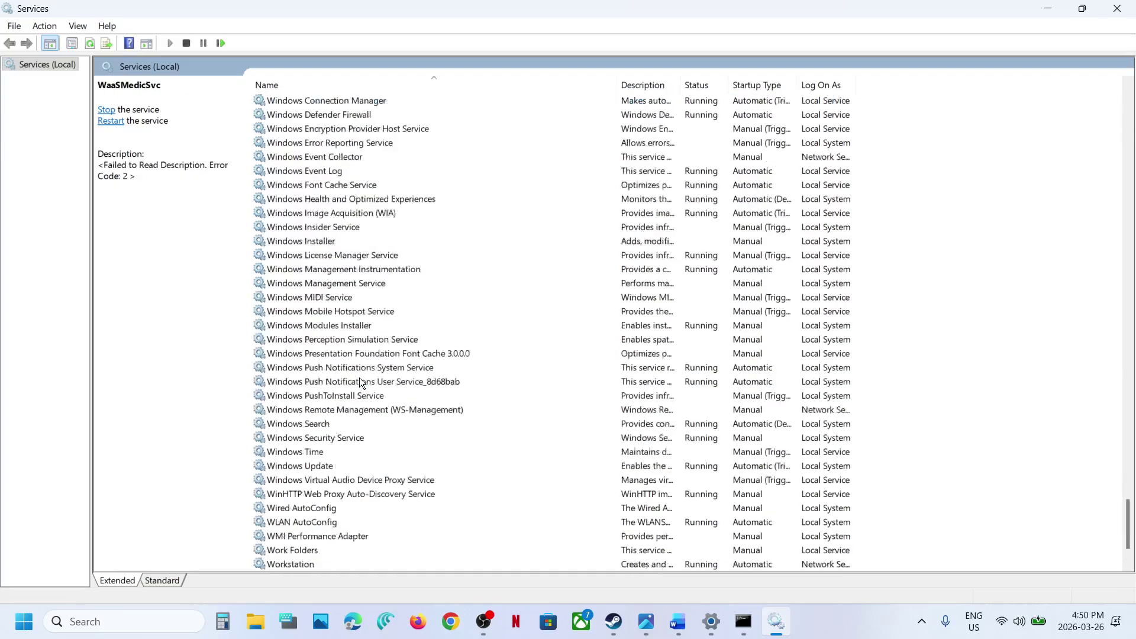
{"action": "left_click", "coordinate": [312, 371]}
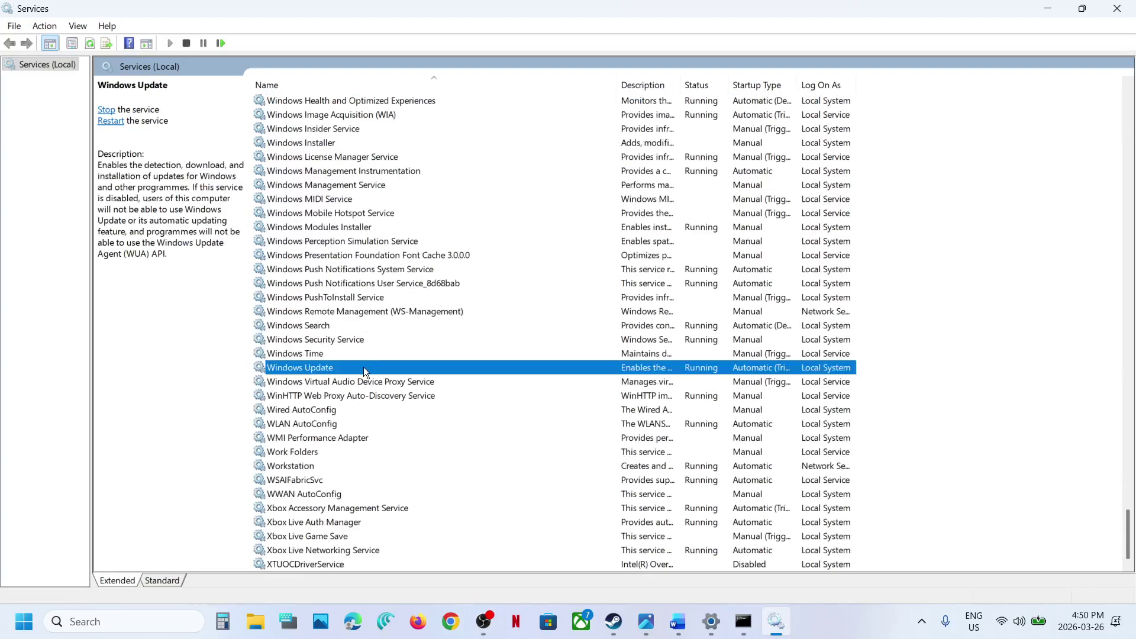
{"action": "double_click", "coordinate": [364, 368]}
{"action": "left_click", "coordinate": [521, 292]}
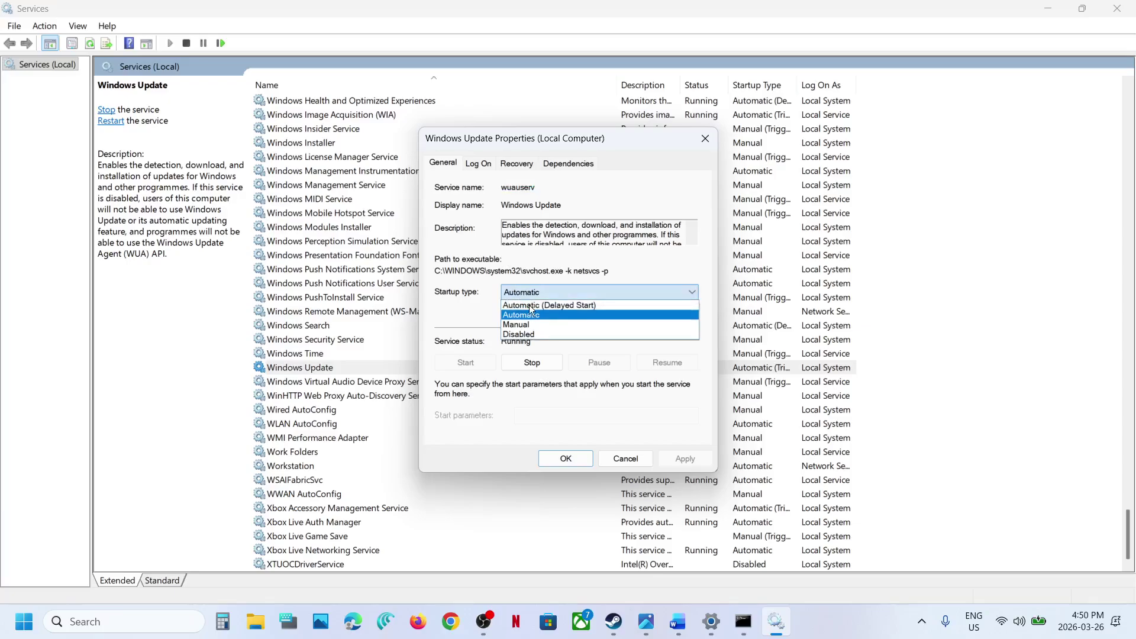
{"action": "left_click", "coordinate": [530, 312]}
{"action": "left_click", "coordinate": [679, 460]}
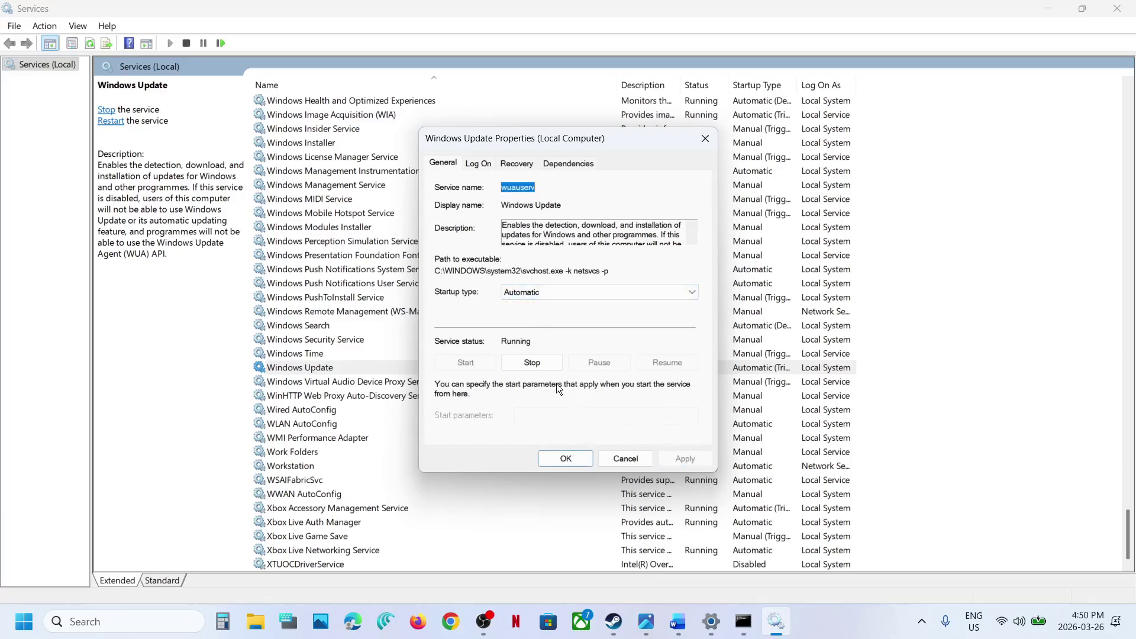
{"action": "left_click", "coordinate": [552, 457]}
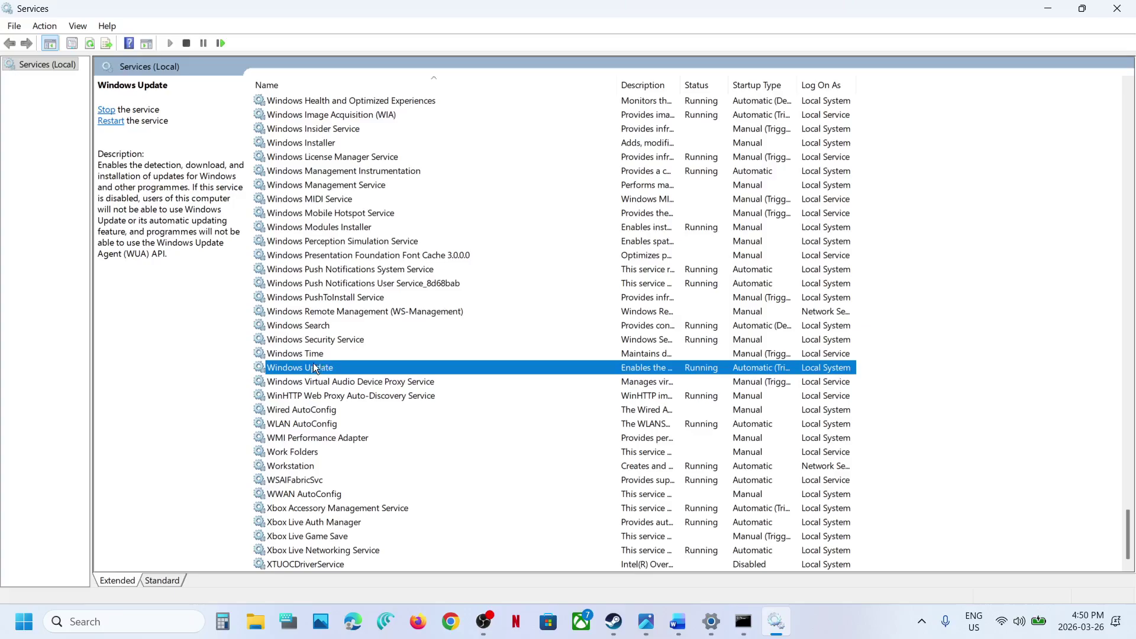
{"action": "right_click", "coordinate": [311, 367]}
{"action": "left_click", "coordinate": [353, 444]}
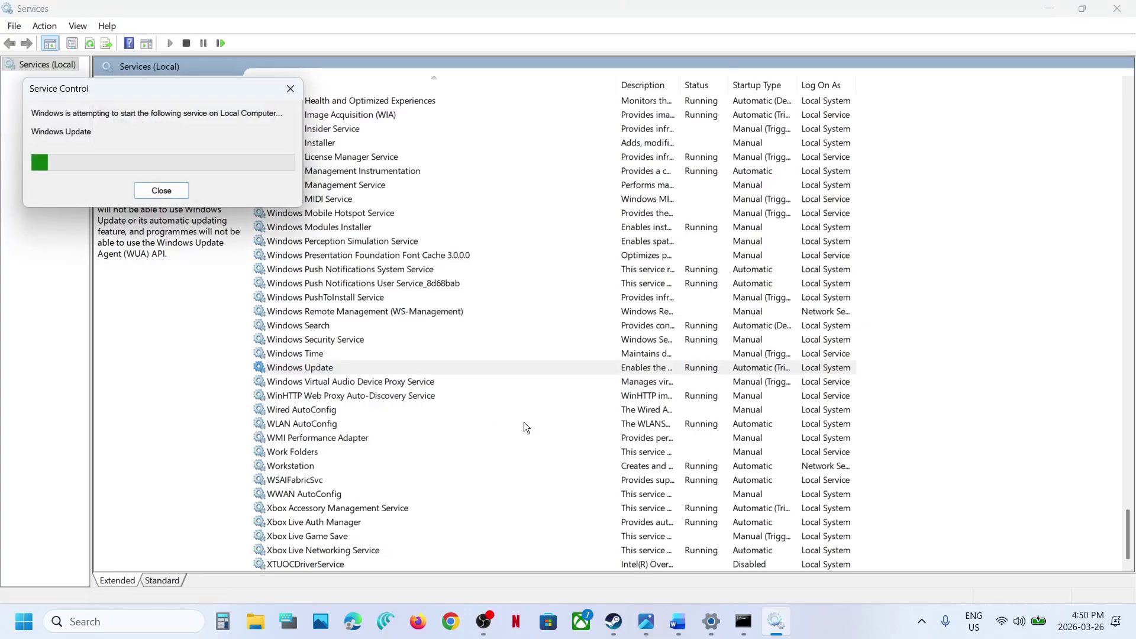
- Switch to Settings and check for updates in Windows Update
{"action": "left_click", "coordinate": [711, 621]}
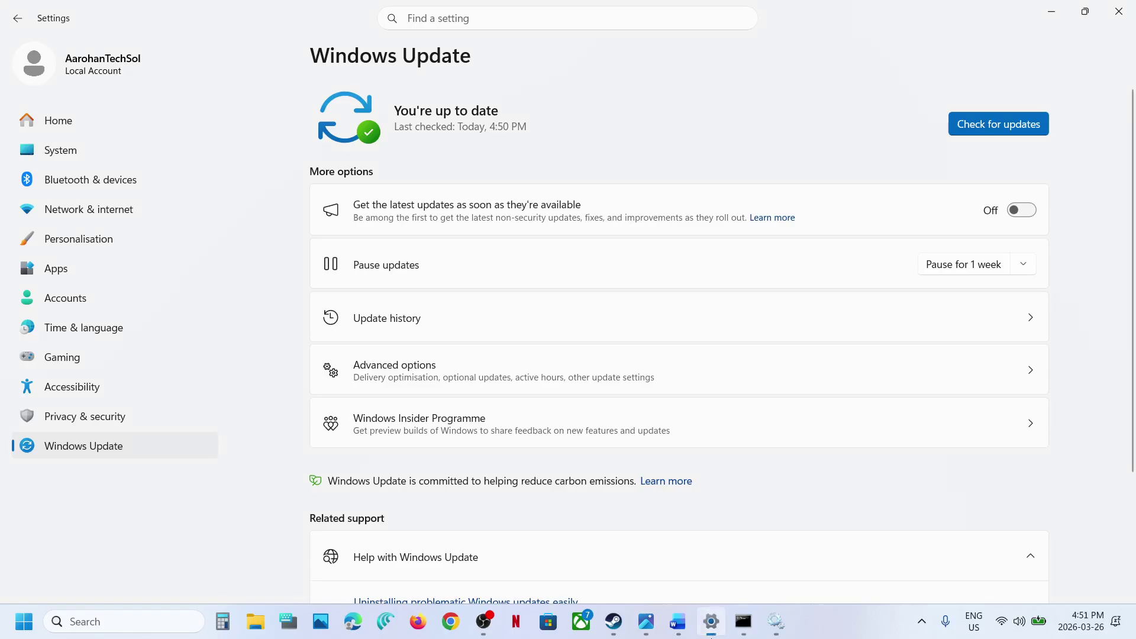
{"action": "left_click", "coordinate": [1023, 124]}
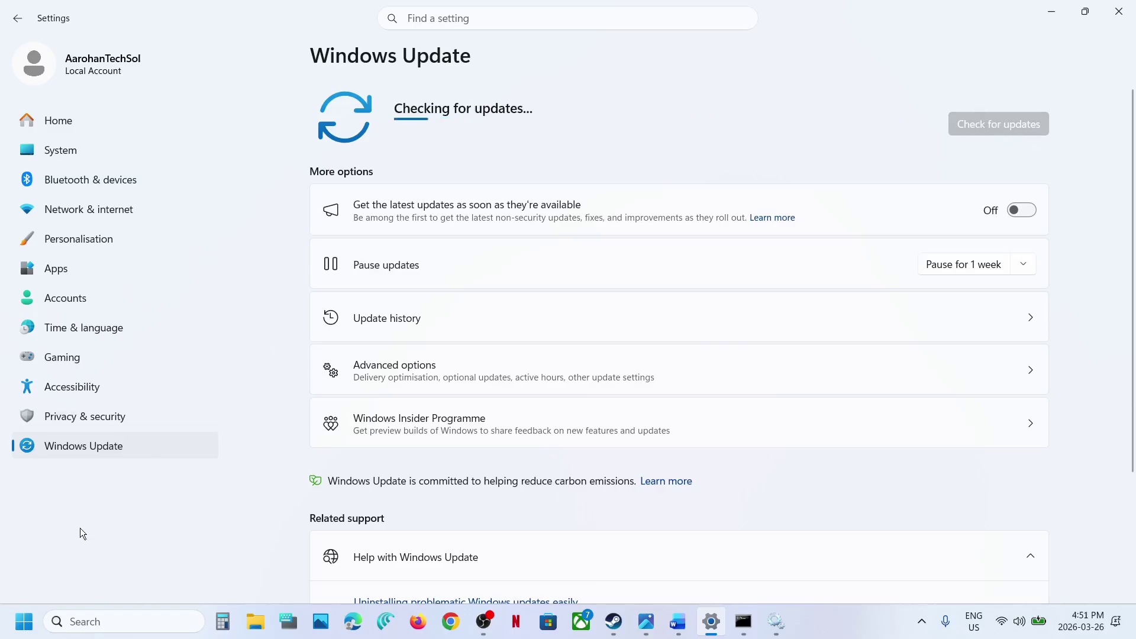
- Switch to the Word document and open the Microsoft Update Catalog link under Step 4
{"action": "left_click", "coordinate": [677, 621]}
{"action": "scroll", "coordinate": [407, 396], "scroll_direction": "down", "scroll_amount": 5}
{"action": "scroll", "coordinate": [406, 396], "scroll_direction": "down", "scroll_amount": 7}
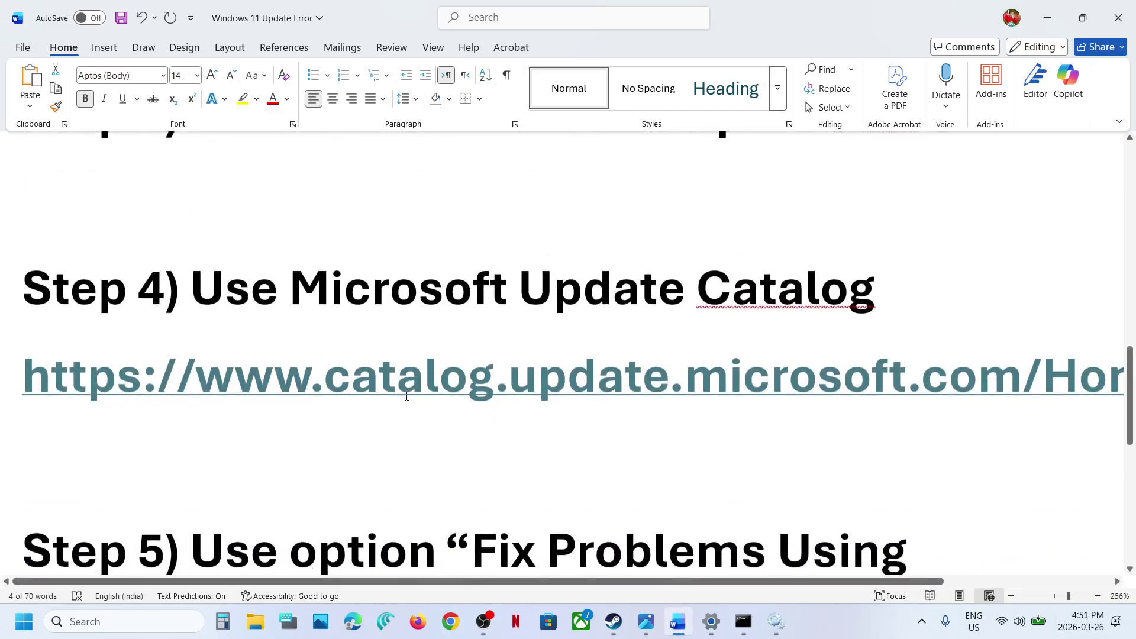
{"action": "left_click", "coordinate": [409, 364], "text": "ctrl"}
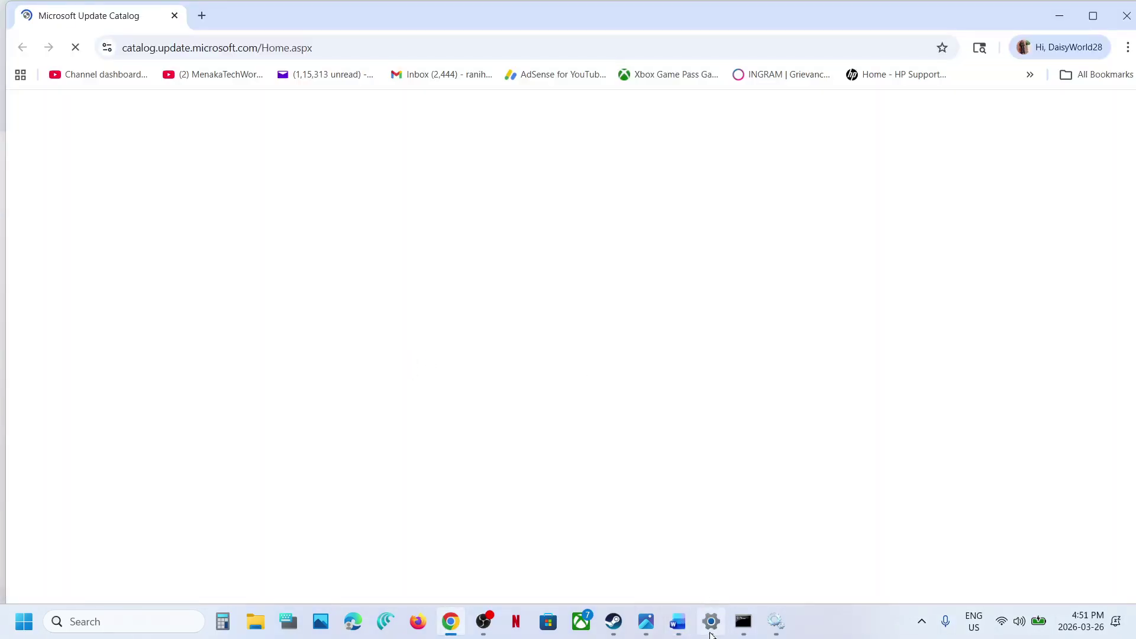
- Switch to Settings, open the Windows Update history and copy the KB number of the 2026-03 Update (26200.8039)
{"action": "left_click", "coordinate": [711, 624]}
{"action": "left_click", "coordinate": [407, 309]}
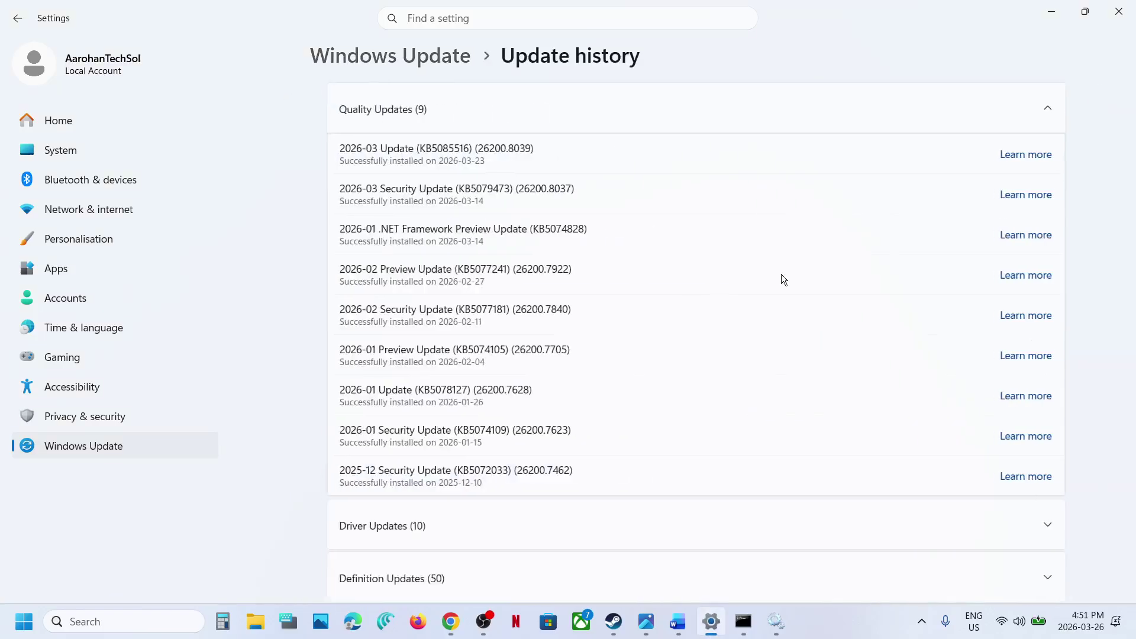
{"action": "double_click", "coordinate": [440, 149]}
{"action": "key", "text": "ctrl+c"}
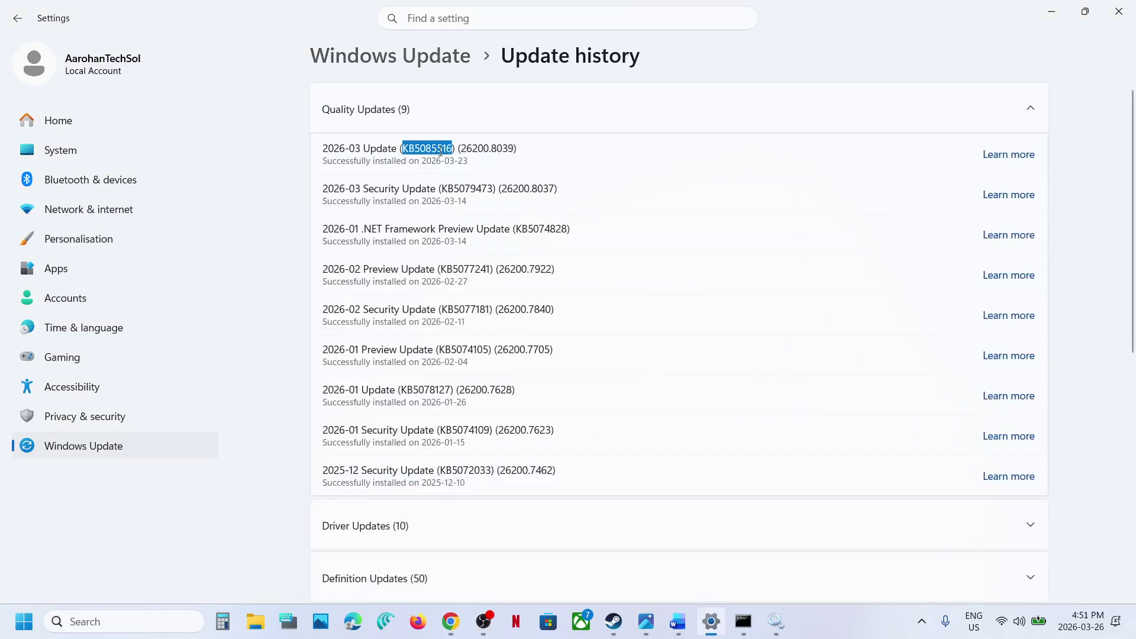
- Switch to Chrome and search the Microsoft Update Catalog for the copied KB number, KB5085516
{"action": "key", "text": "alt+Tab"}
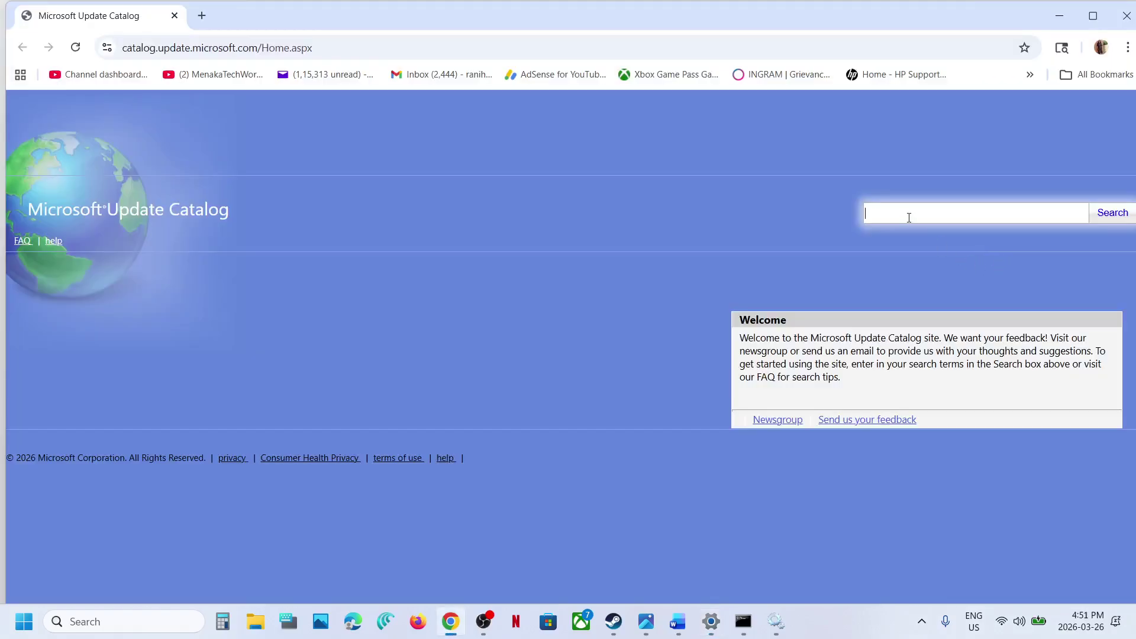
{"action": "key", "text": "ctrl+v"}
{"action": "left_click", "coordinate": [1113, 214]}
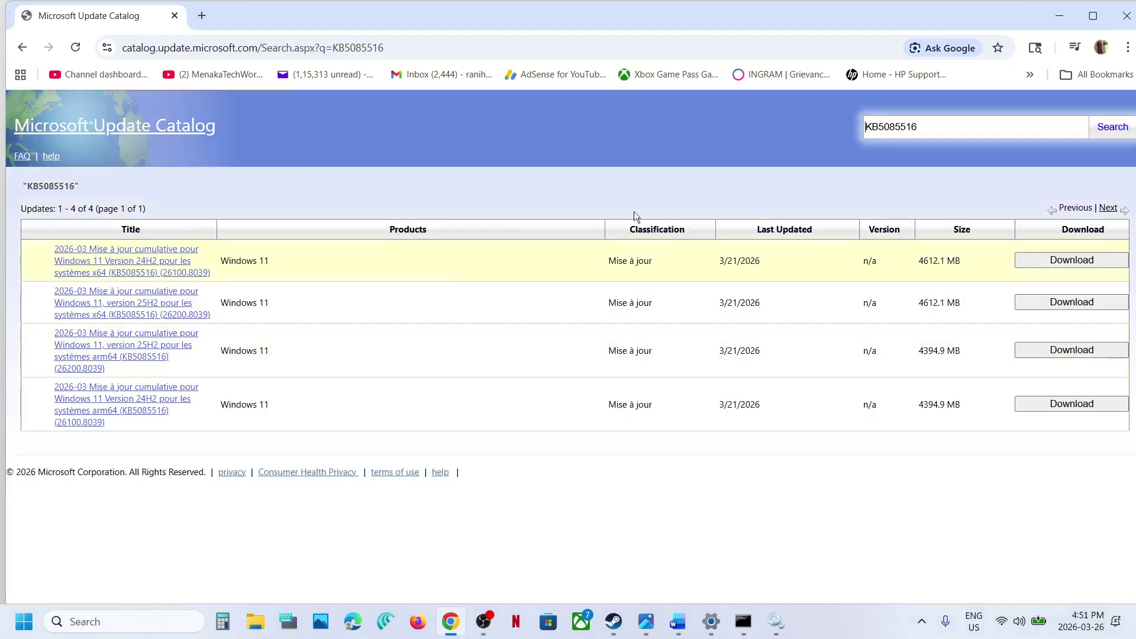
- Translate the catalog results page into English
{"action": "left_click", "coordinate": [1128, 47]}
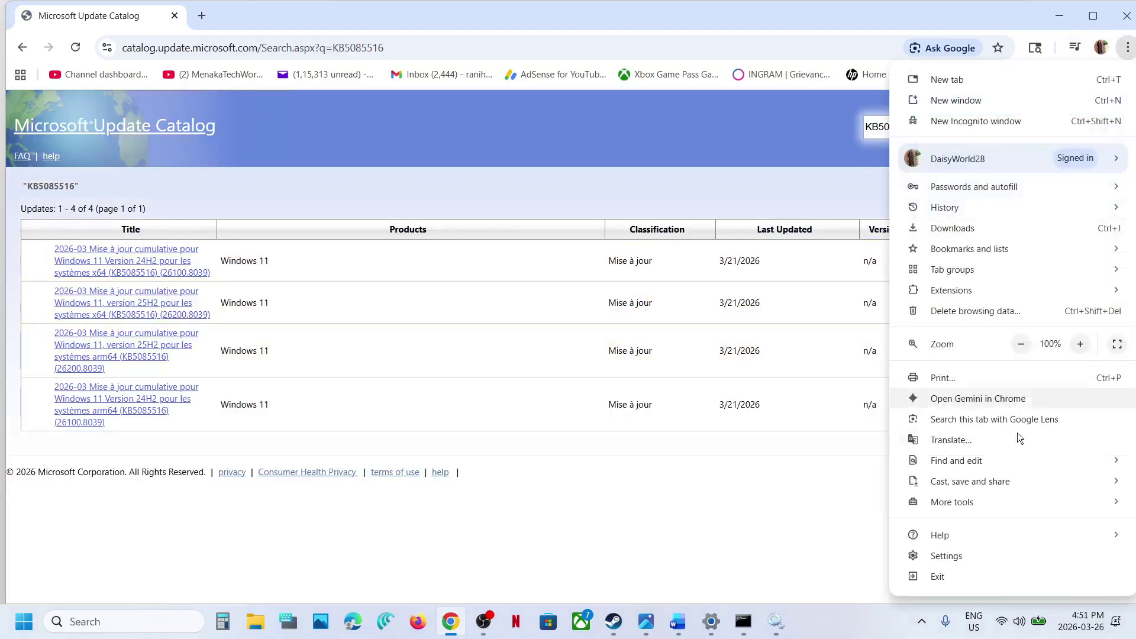
{"action": "left_click", "coordinate": [974, 436]}
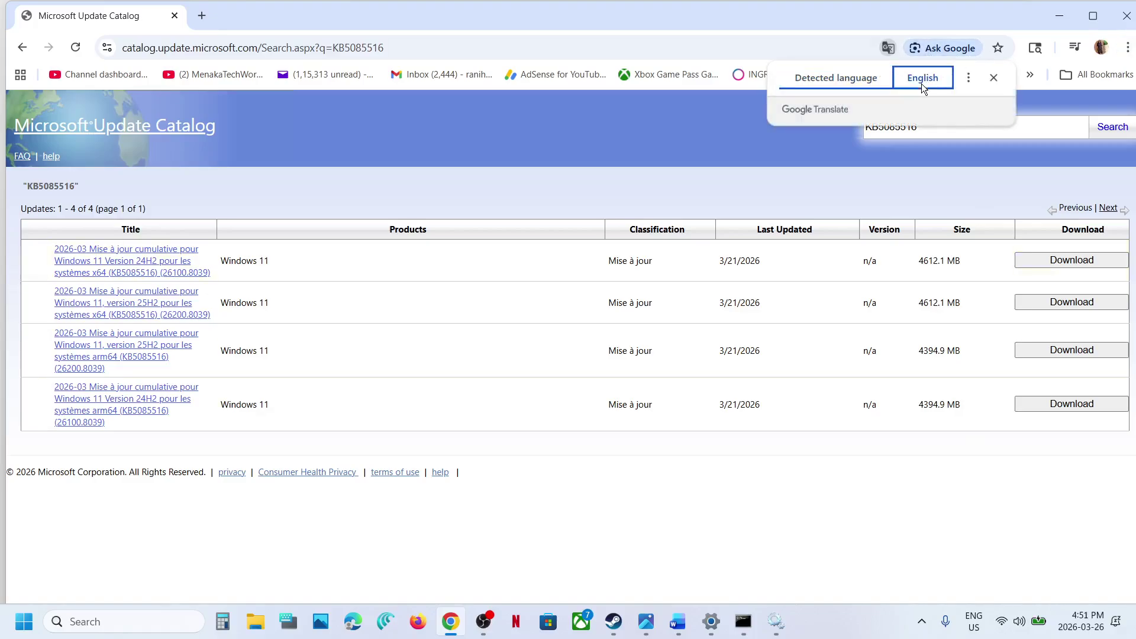
{"action": "left_click", "coordinate": [922, 81]}
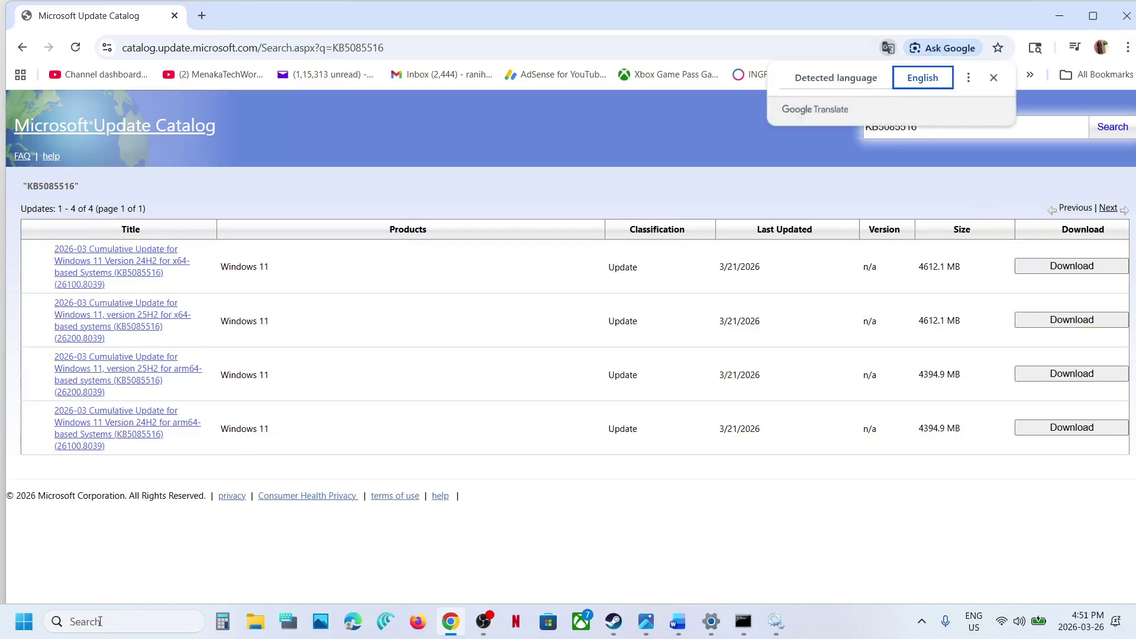
- Run winver to check the installed Windows version, and close the About Windows dialog
{"action": "left_click", "coordinate": [99, 622]}
{"action": "type", "text": "winv"}
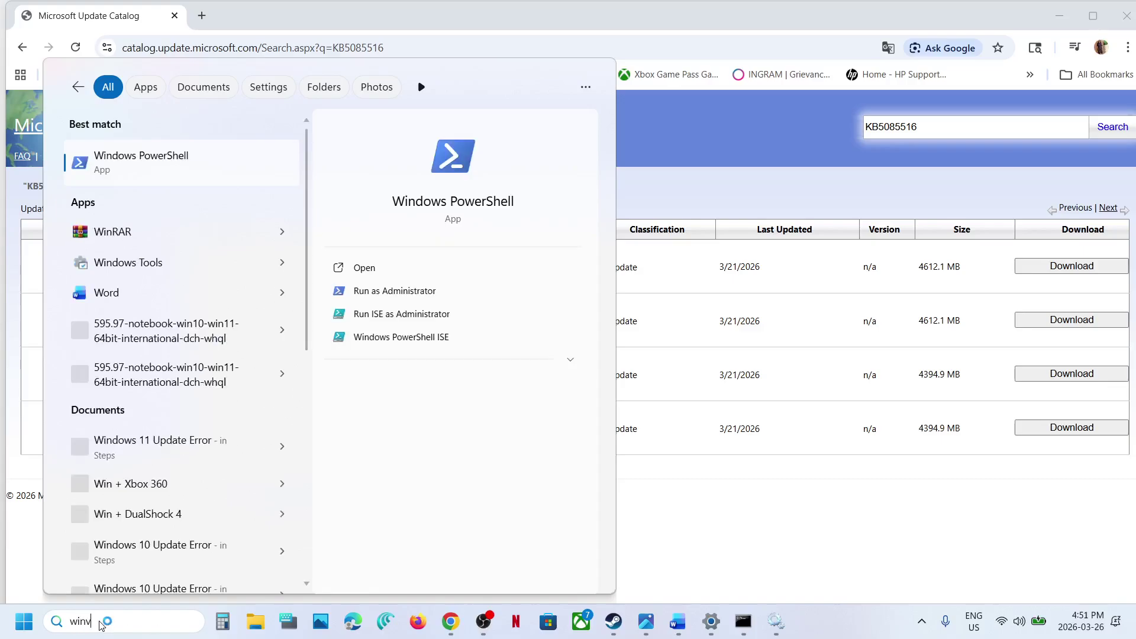
{"action": "type", "text": "er"}
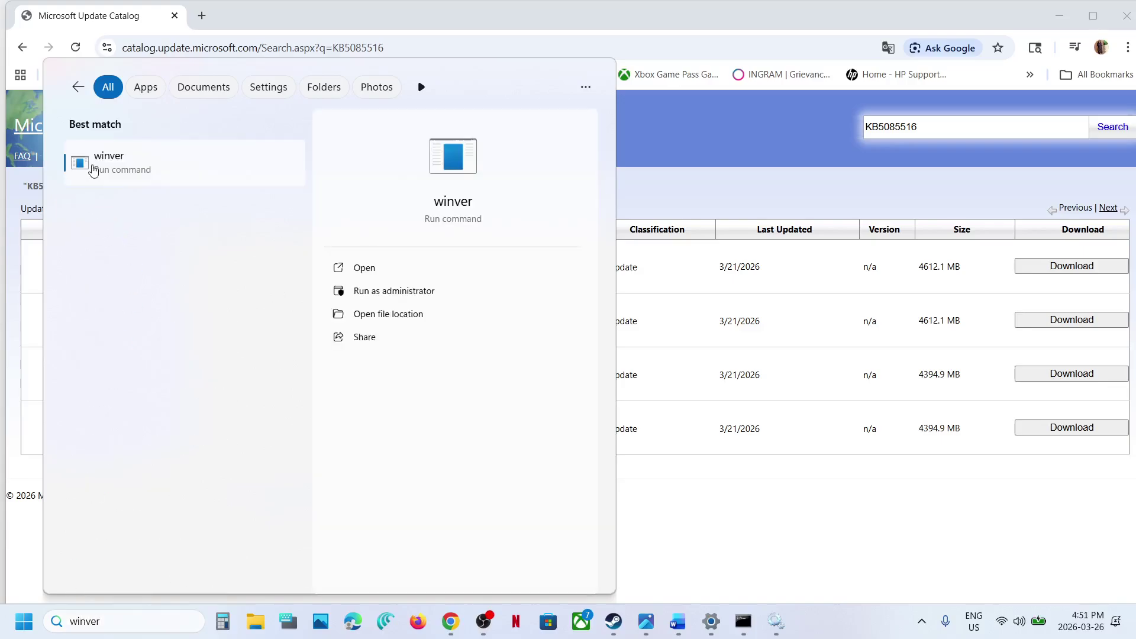
{"action": "left_click", "coordinate": [93, 171]}
{"action": "left_click_drag", "start_coordinate": [206, 37], "coordinate": [531, 132]}
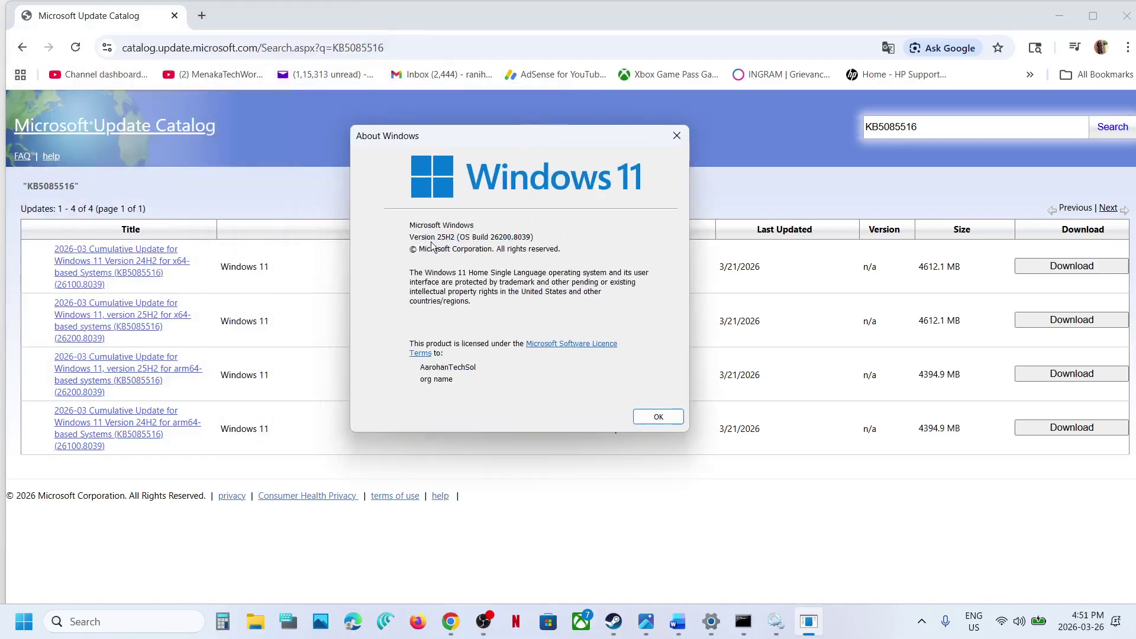
{"action": "left_click", "coordinate": [681, 142]}
- Check the system type under the device specifications on the System About page, and close Settings
{"action": "key", "text": "alt+Tab"}
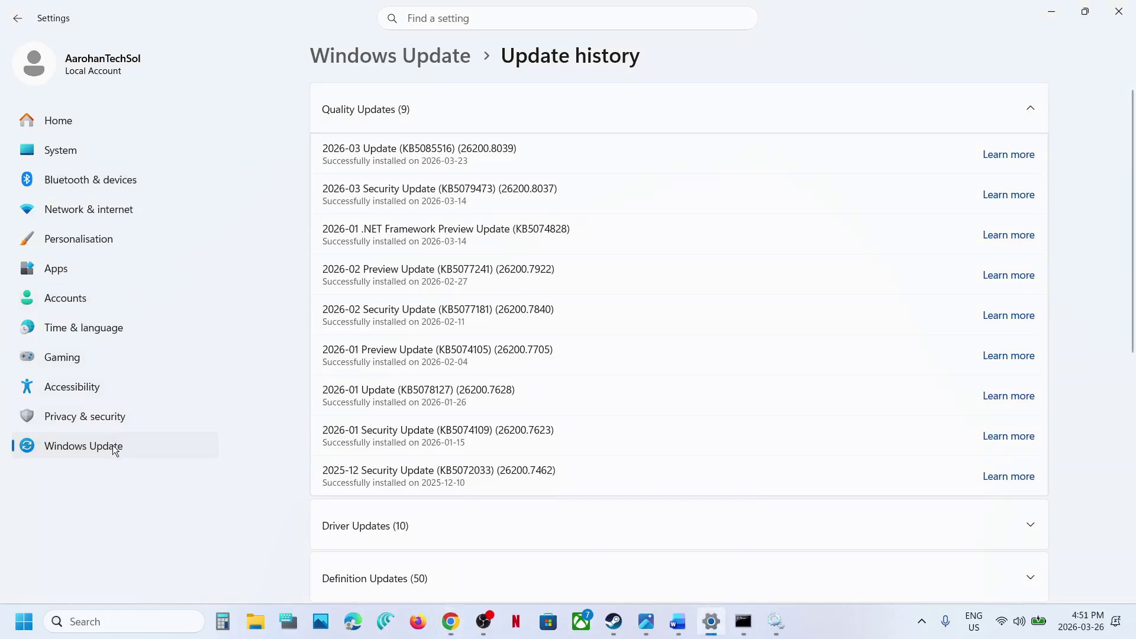
{"action": "left_click", "coordinate": [77, 158]}
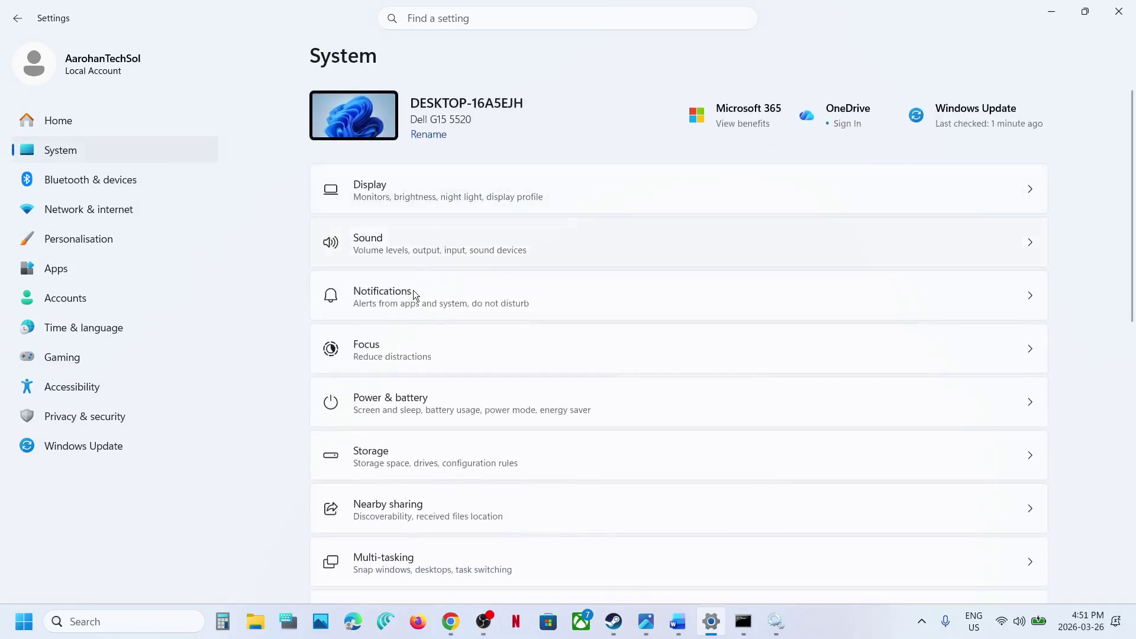
{"action": "scroll", "coordinate": [437, 384], "scroll_direction": "down", "scroll_amount": 10}
{"action": "scroll", "coordinate": [453, 484], "scroll_direction": "down", "scroll_amount": 1}
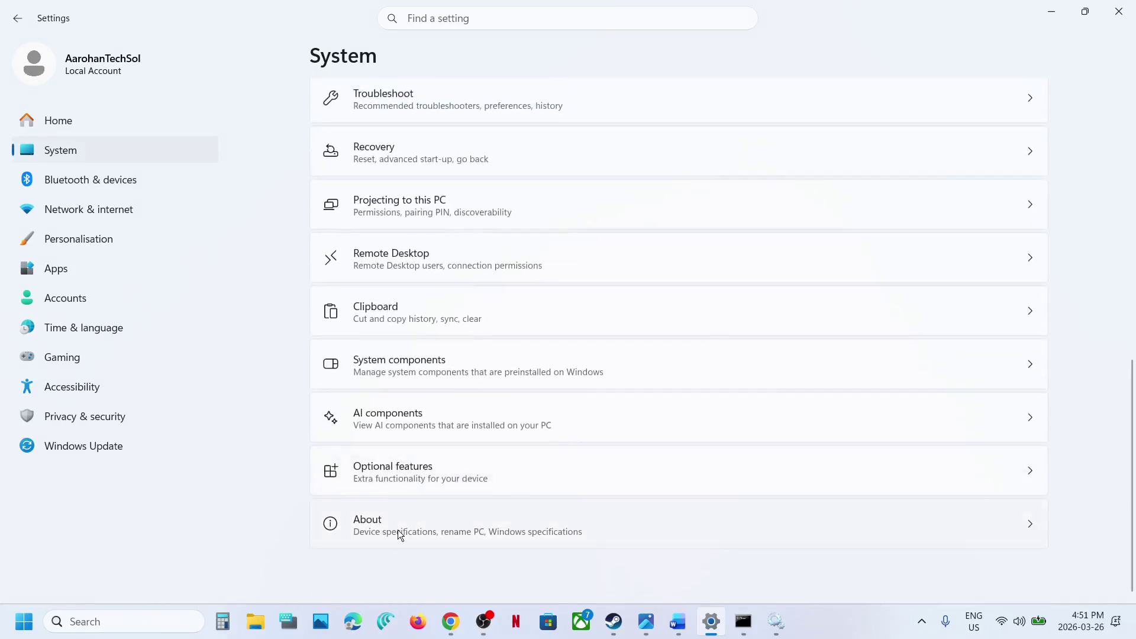
{"action": "left_click", "coordinate": [401, 533]}
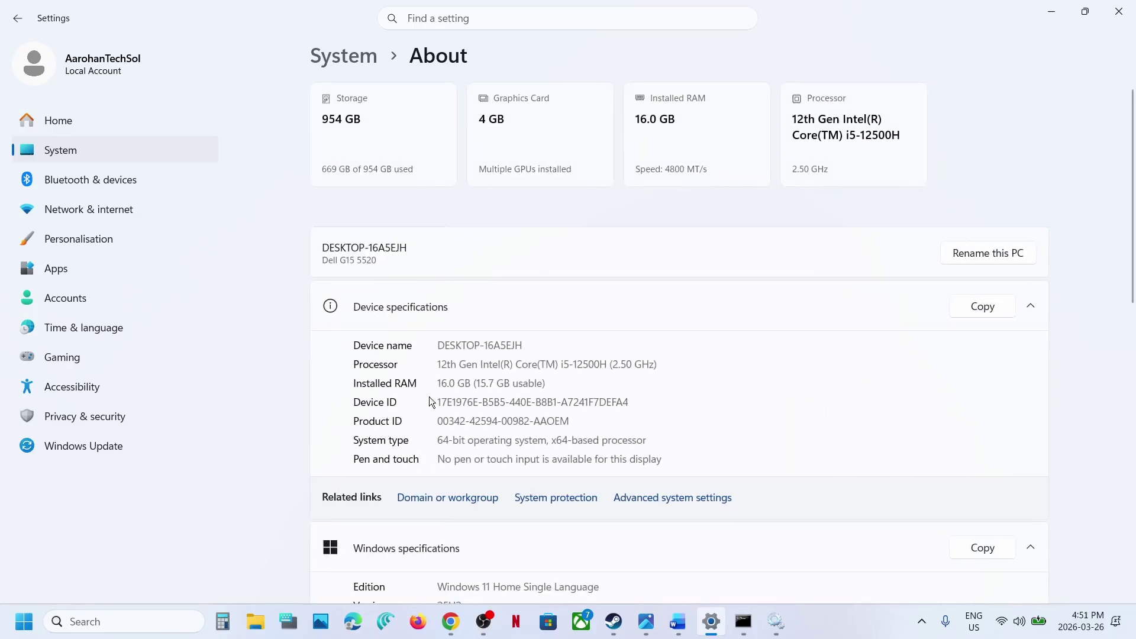
{"action": "left_click_drag", "start_coordinate": [439, 440], "coordinate": [674, 453]}
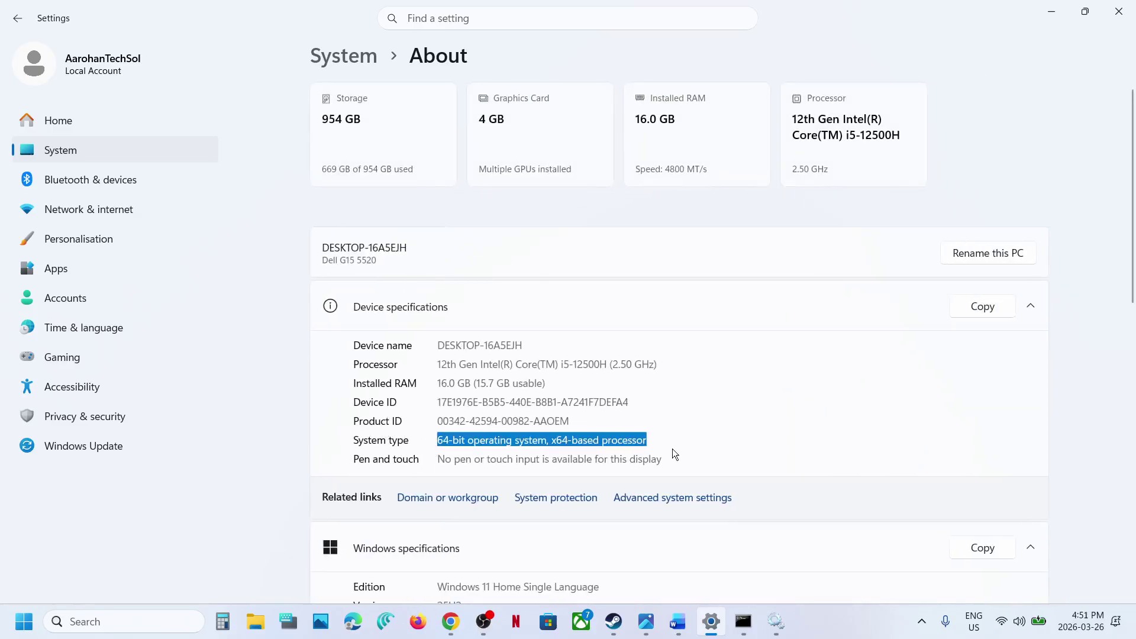
{"action": "left_click", "coordinate": [1127, 14]}
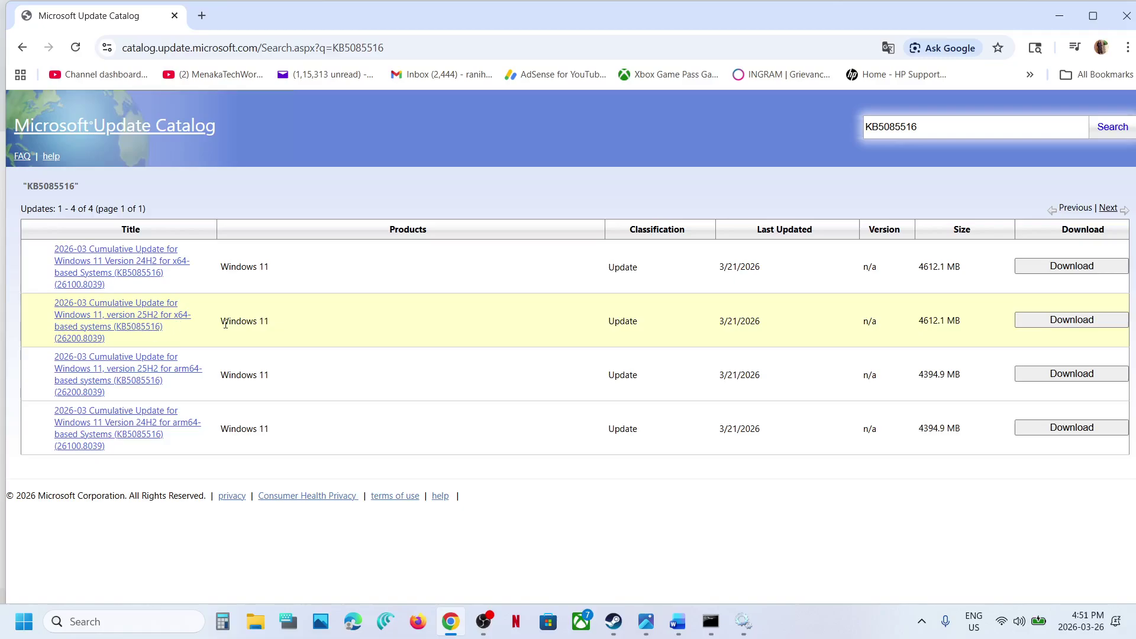
- Download the windows11.0-kb5085516-x64 .msu file of the Windows 11, version 25H2 x64 cumulative update and check its download progress
{"action": "left_click", "coordinate": [1035, 320]}
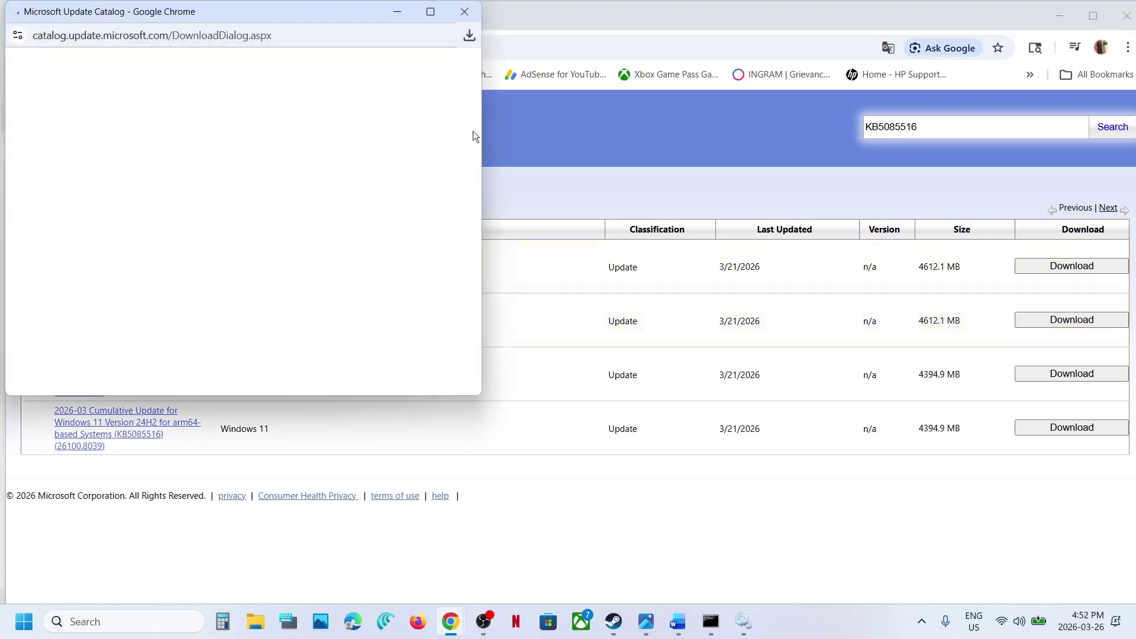
{"action": "left_click_drag", "start_coordinate": [237, 19], "coordinate": [590, 142]}
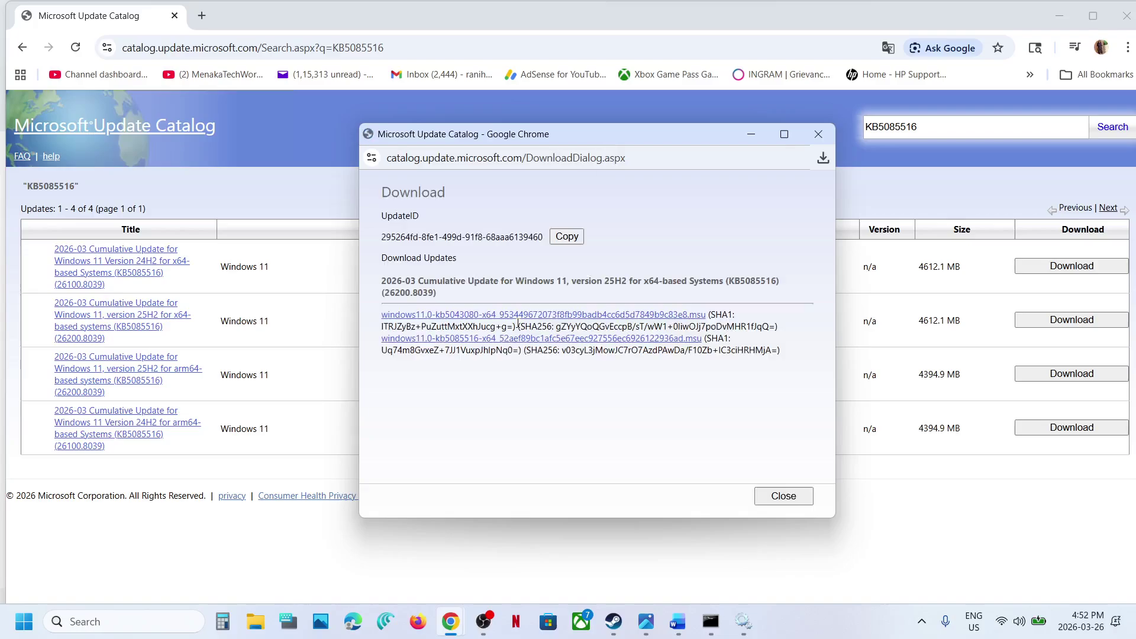
{"action": "left_click", "coordinate": [474, 342]}
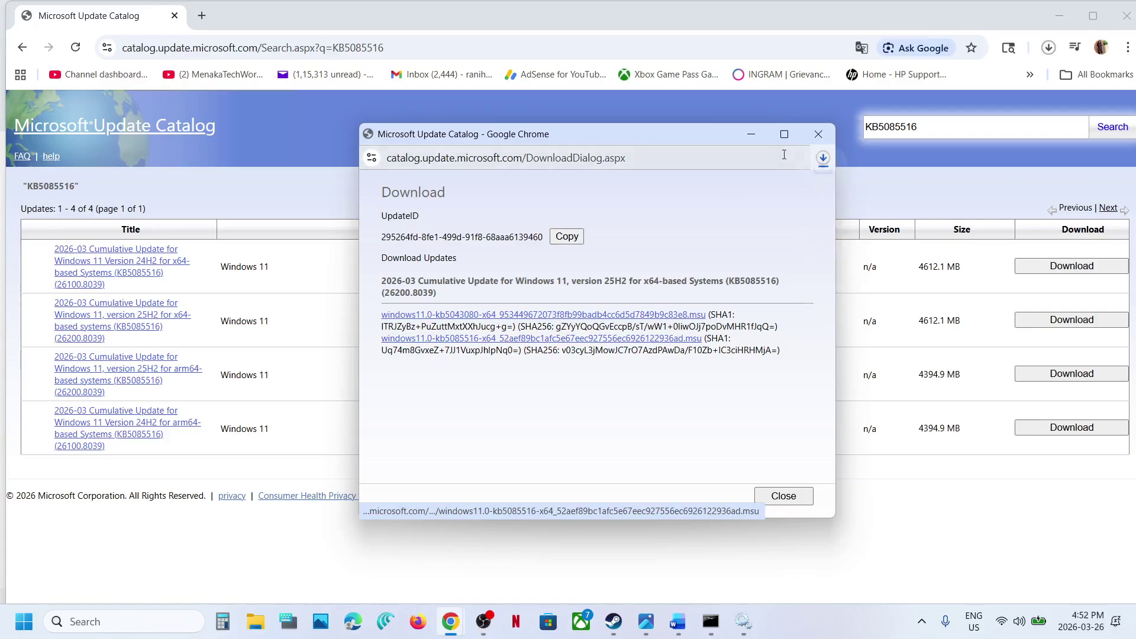
{"action": "left_click", "coordinate": [828, 161]}
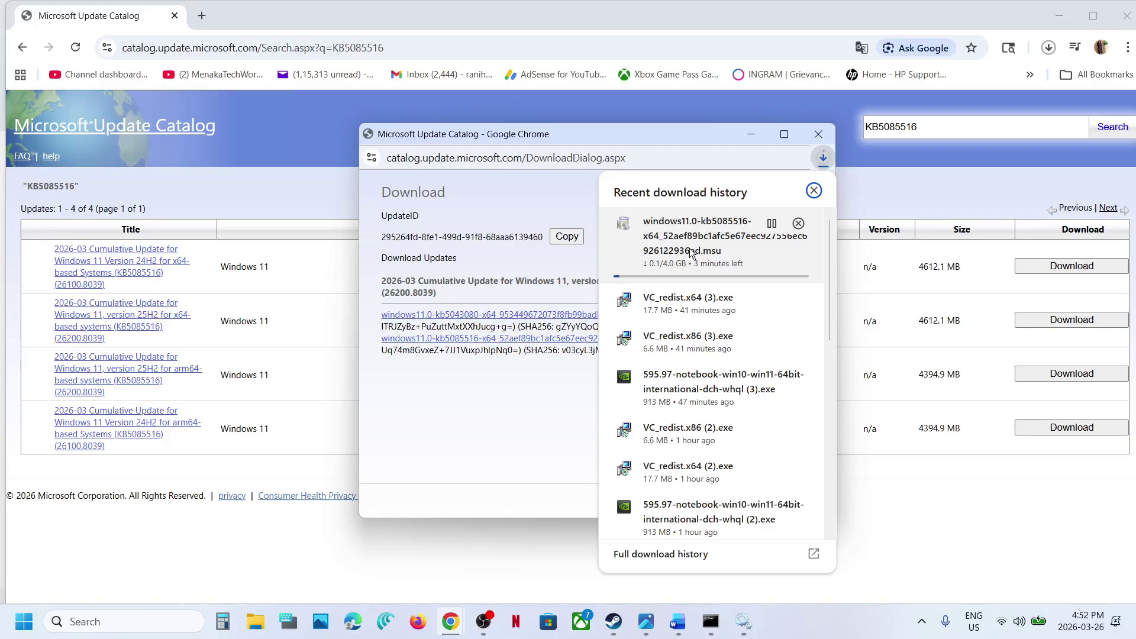
{"action": "left_click", "coordinate": [294, 534]}
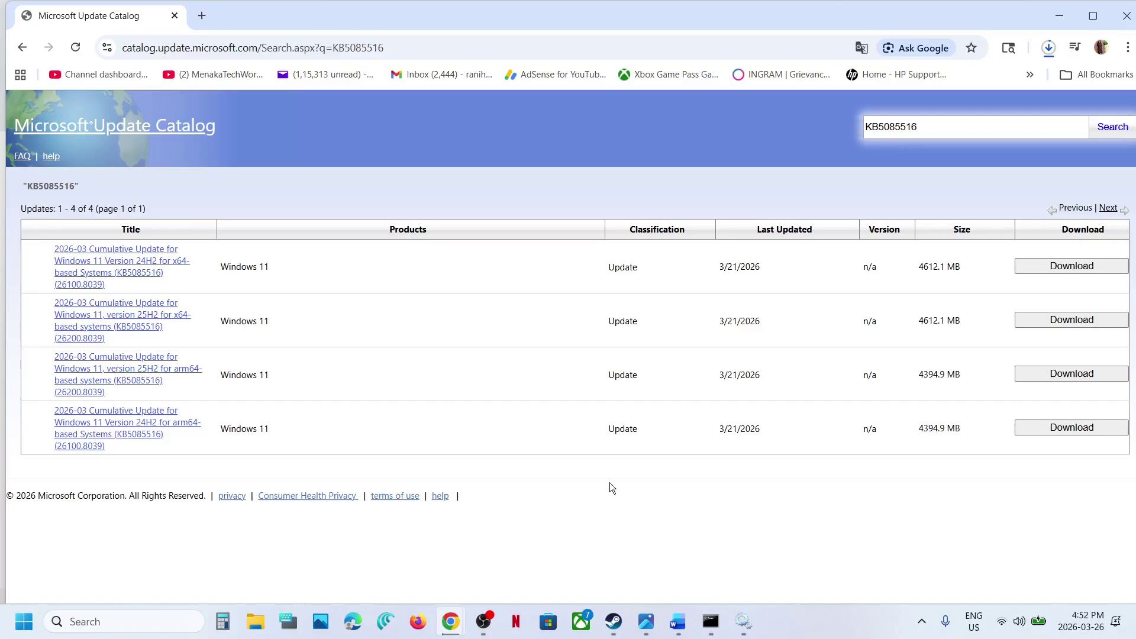
- Open the Recovery page through the Windows Update advanced options in Settings to review the Fix problems using Windows Update option
{"action": "key", "text": "super+i"}
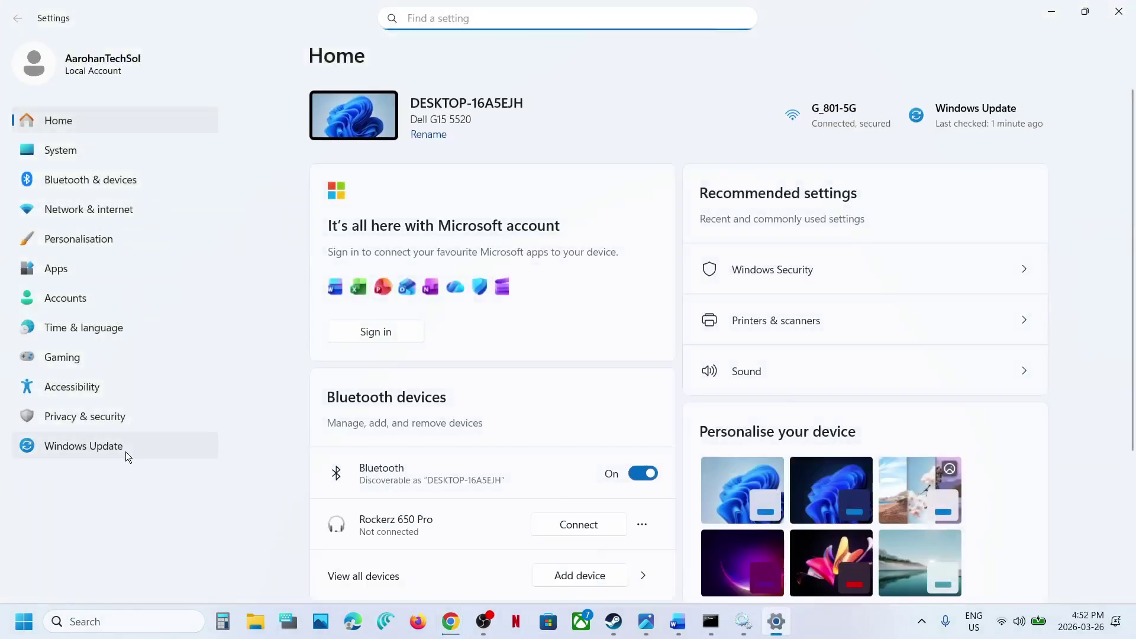
{"action": "left_click", "coordinate": [126, 452]}
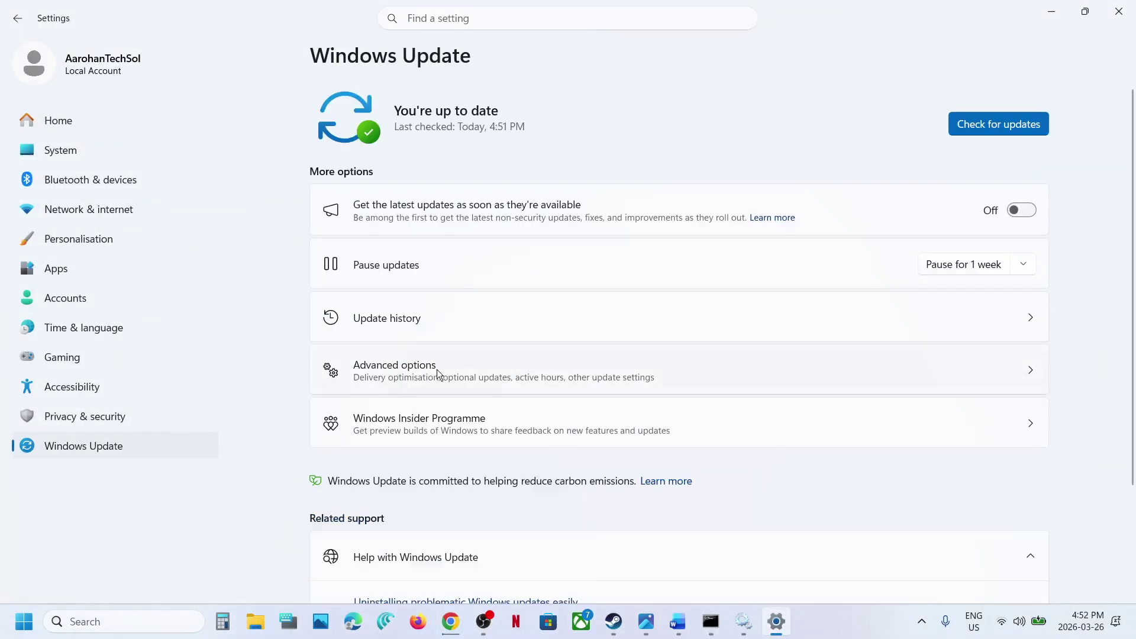
{"action": "left_click", "coordinate": [437, 369]}
{"action": "scroll", "coordinate": [437, 369], "scroll_direction": "down", "scroll_amount": 2}
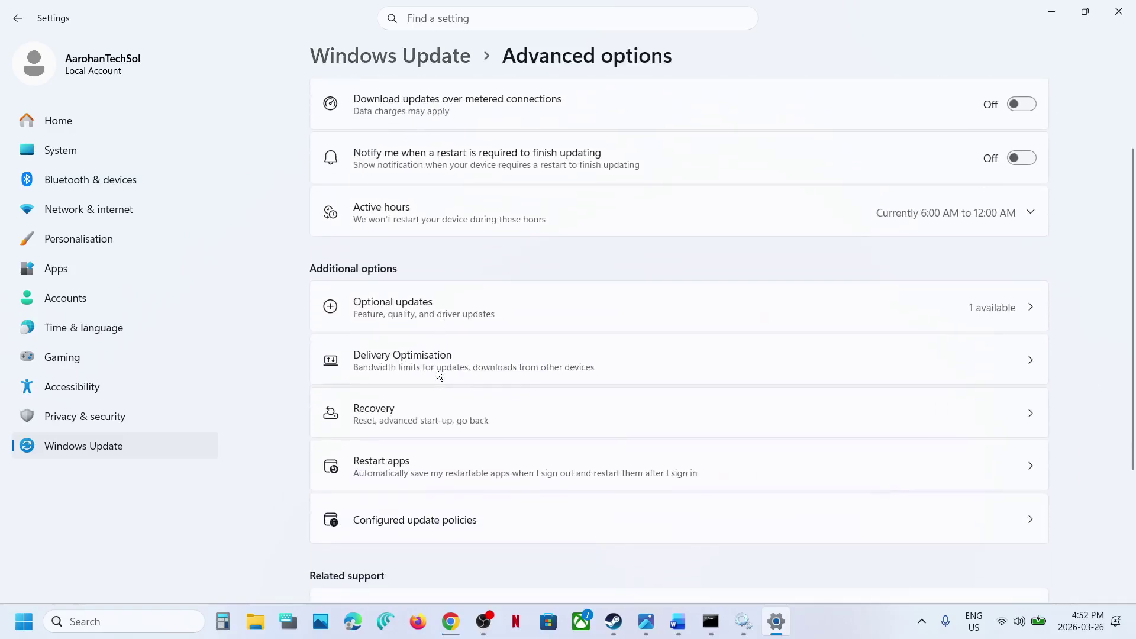
{"action": "scroll", "coordinate": [437, 369], "scroll_direction": "down", "scroll_amount": 1}
{"action": "left_click", "coordinate": [424, 394]}
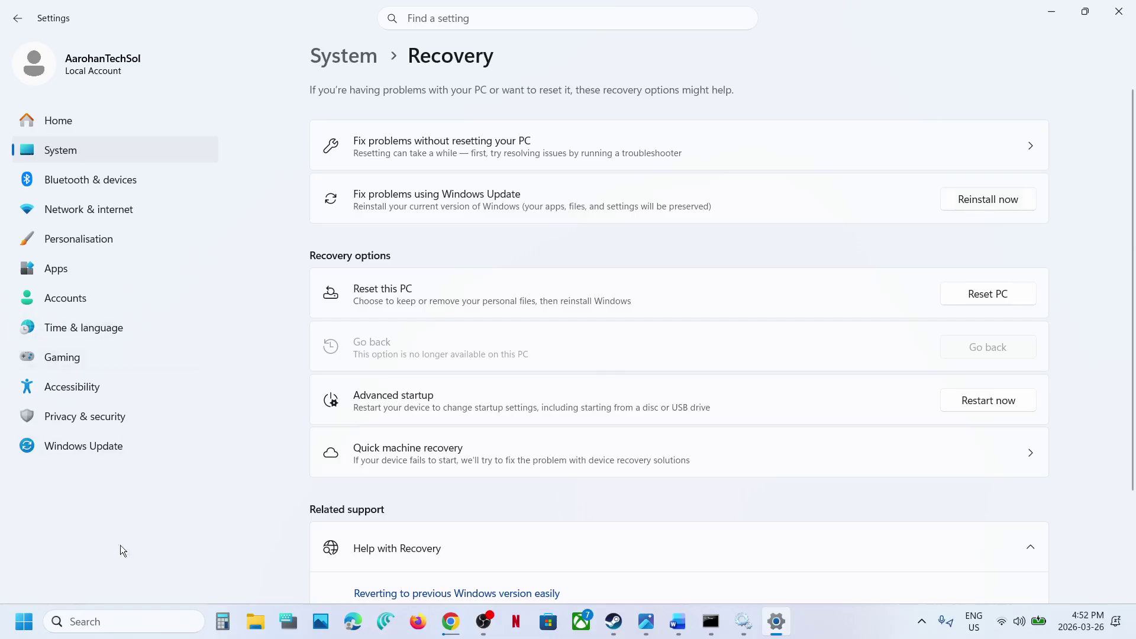
- Switch to the Word document and open the Microsoft Windows 11 download link under Step 6, Use Media Creation Tool
{"action": "left_click", "coordinate": [677, 622]}
{"action": "scroll", "coordinate": [488, 344], "scroll_direction": "down", "scroll_amount": 5}
{"action": "scroll", "coordinate": [488, 345], "scroll_direction": "down", "scroll_amount": 3}
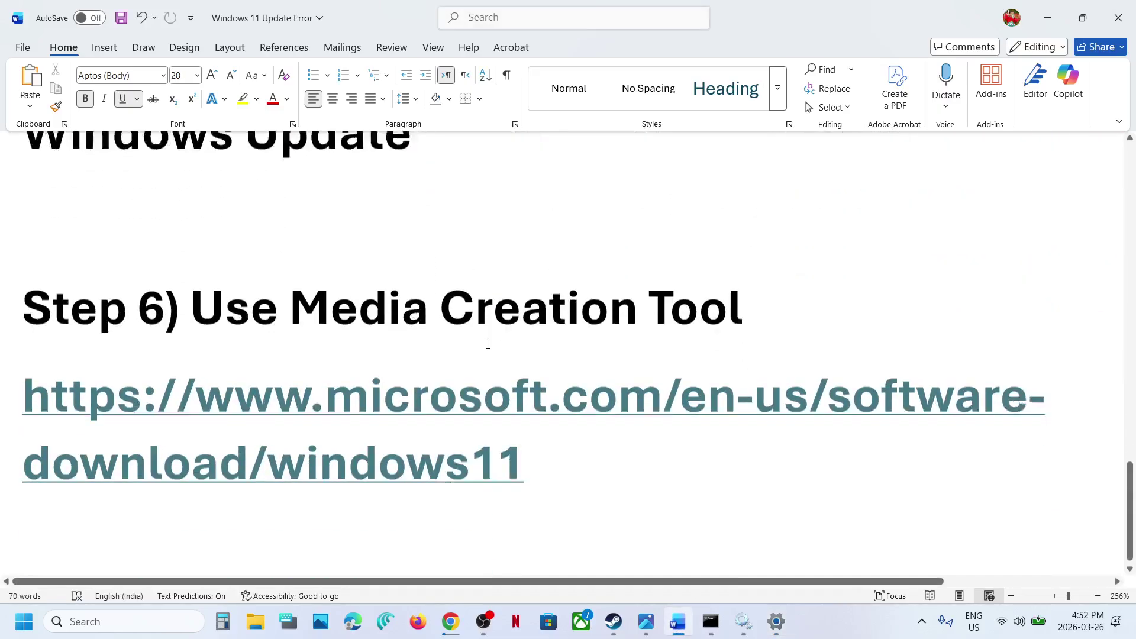
{"action": "left_click", "coordinate": [435, 359], "text": "ctrl"}
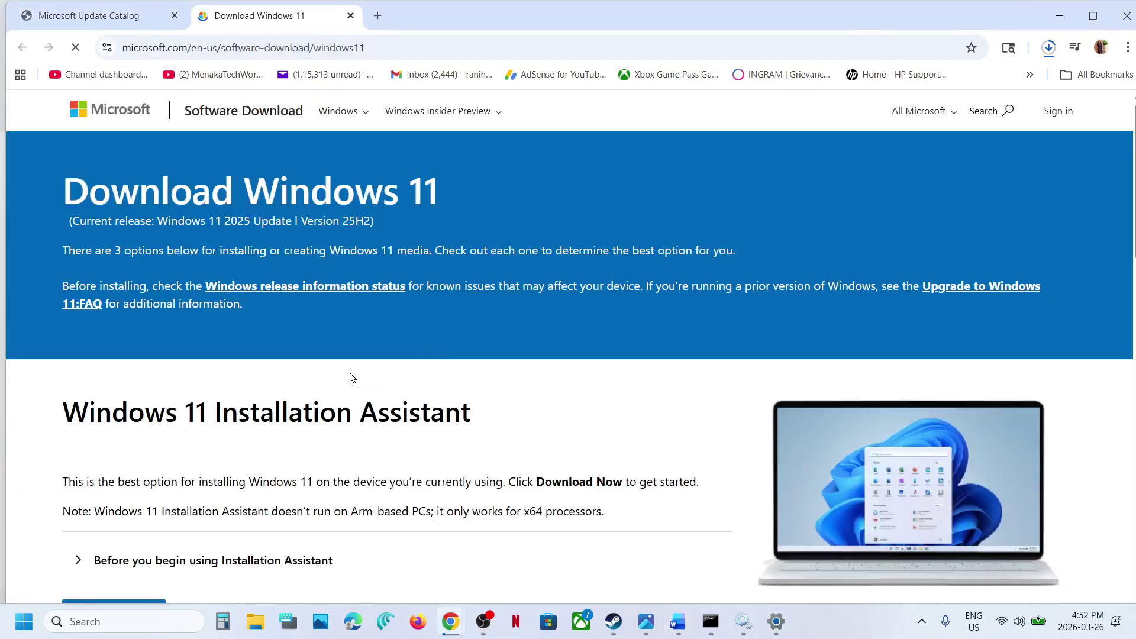
- Download MediaCreationTool.exe from the Create Windows 11 Installation Media section and check it in the recent downloads
{"action": "scroll", "coordinate": [350, 375], "scroll_direction": "down", "scroll_amount": 8}
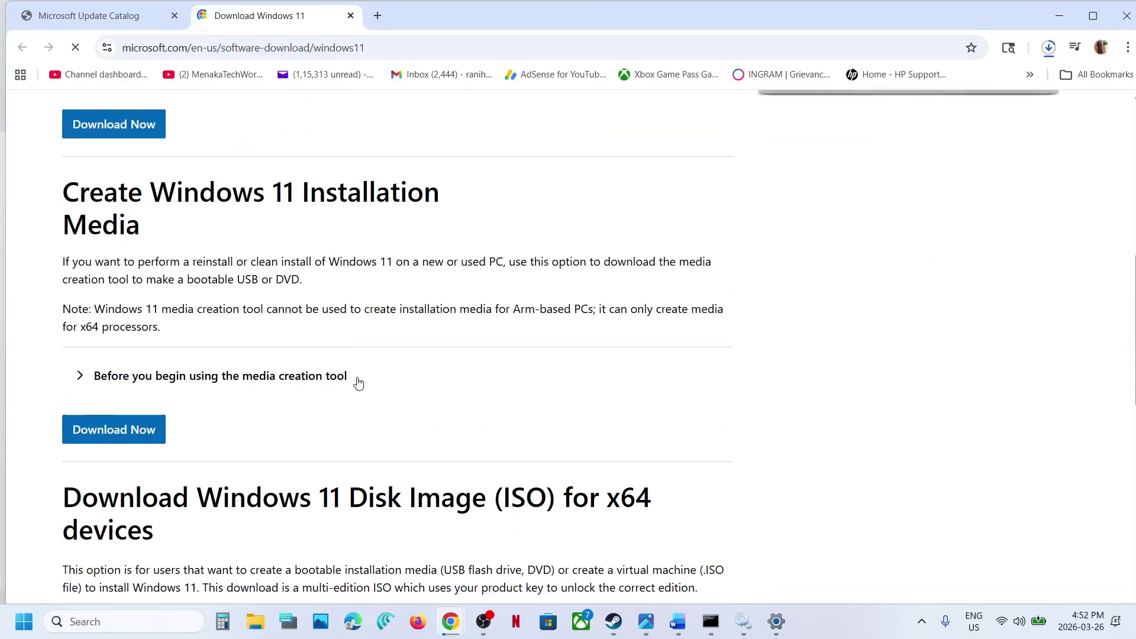
{"action": "left_click", "coordinate": [114, 429]}
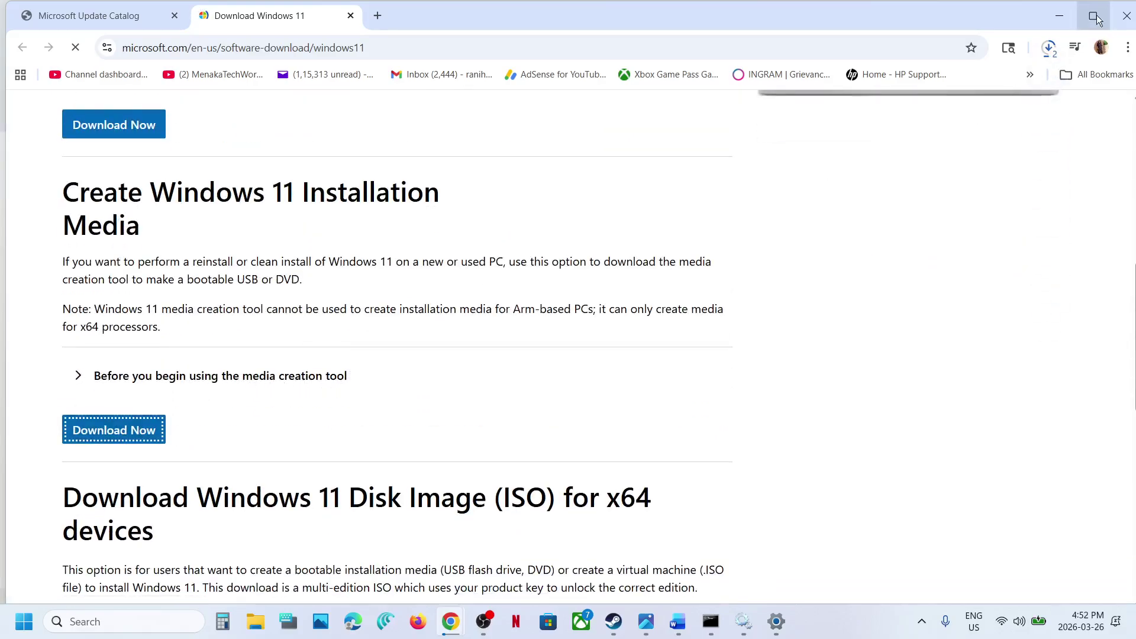
{"action": "left_click", "coordinate": [1049, 47]}
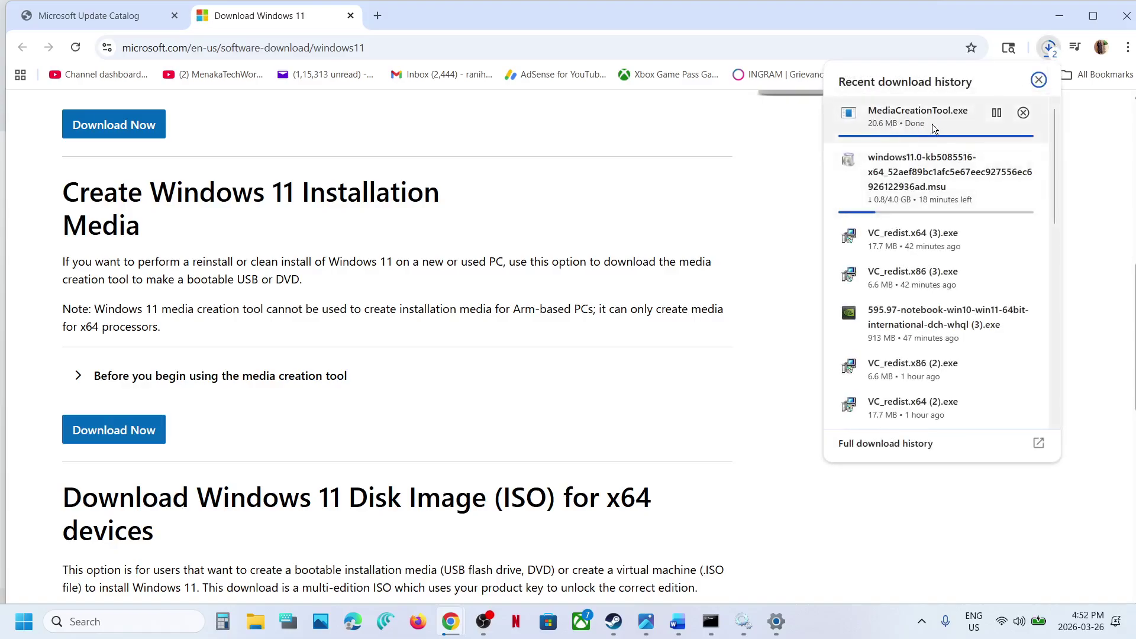
- Switch to Photos and review screenshots 1.png to 8.png, covering the creation of a Windows 11 ISO file with the Media Creation Tool
{"action": "left_click", "coordinate": [646, 621]}
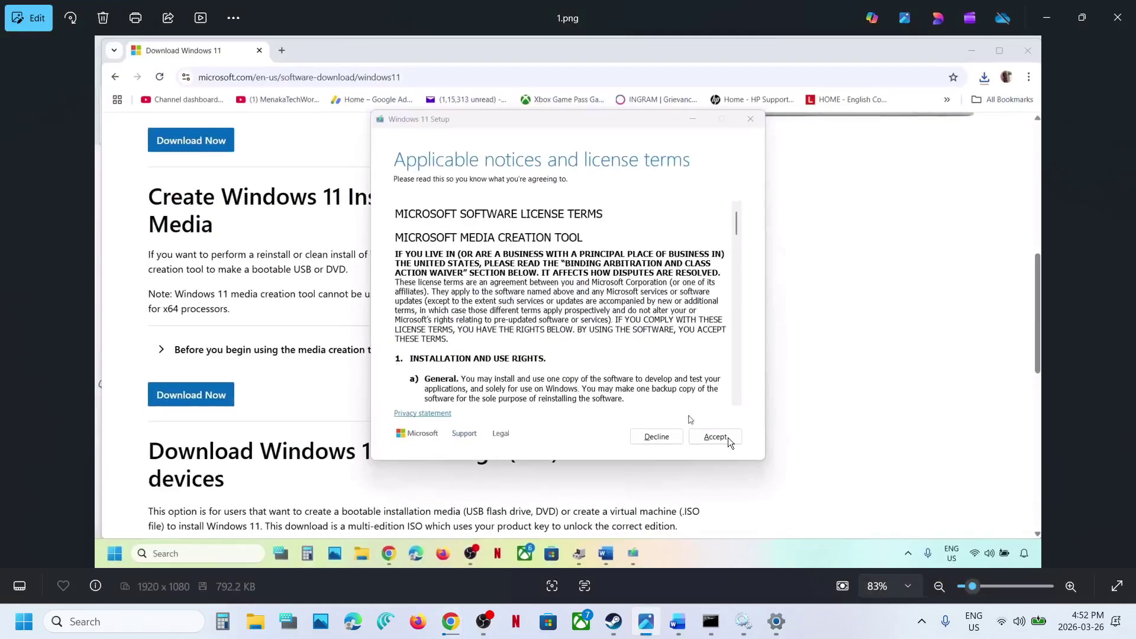
{"action": "key", "text": "Right"}
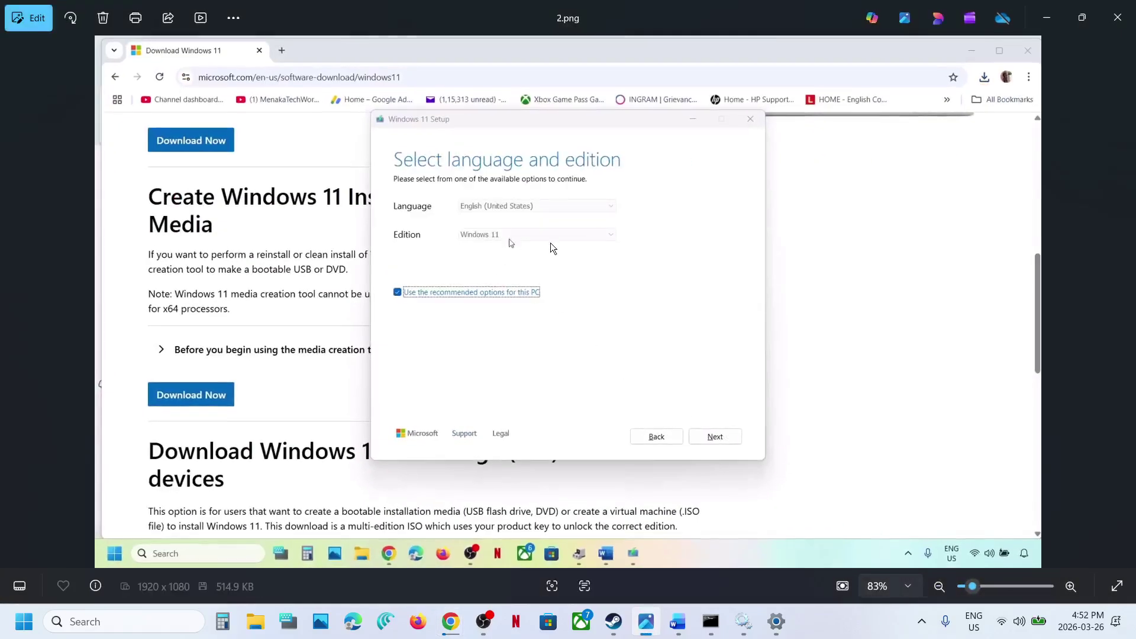
{"action": "key", "text": "Right"}
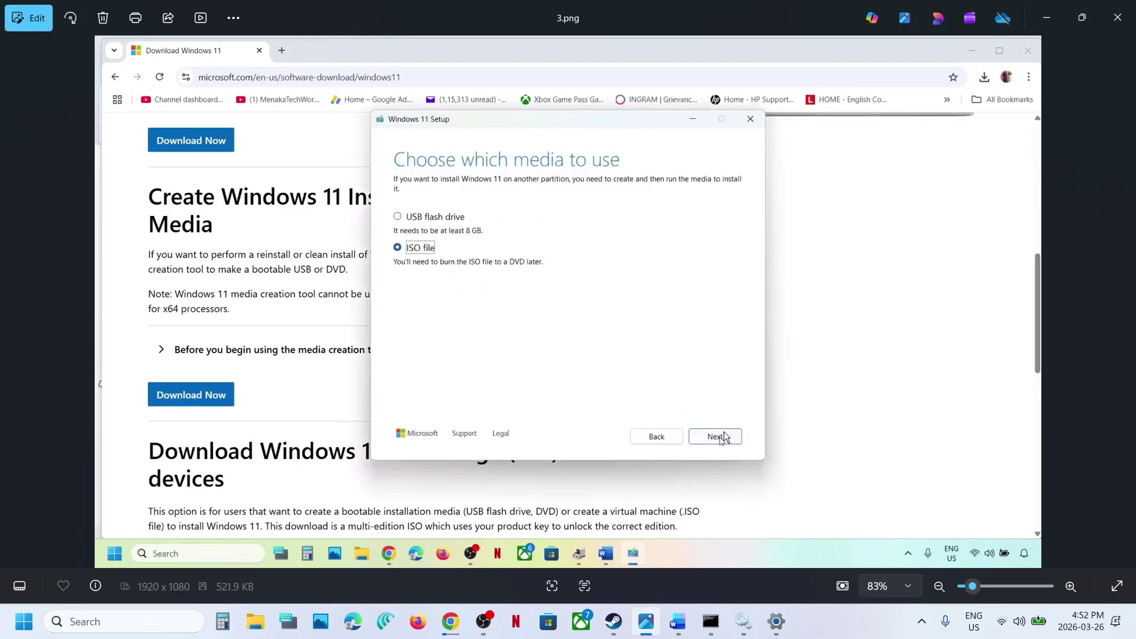
{"action": "key", "text": "Right"}
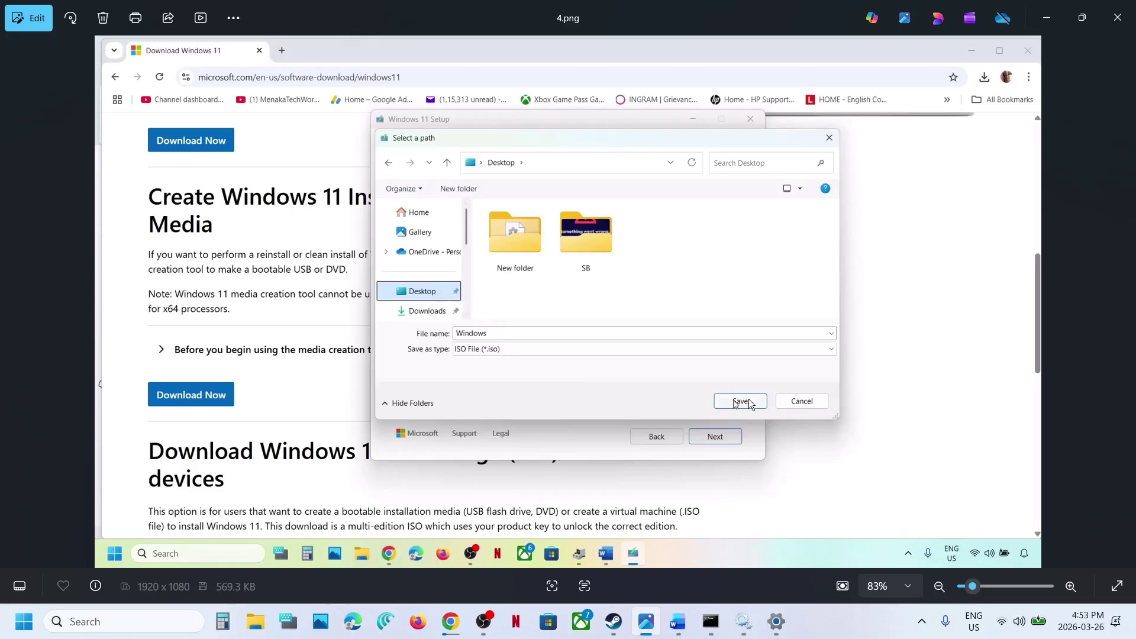
{"action": "key", "text": "Right"}
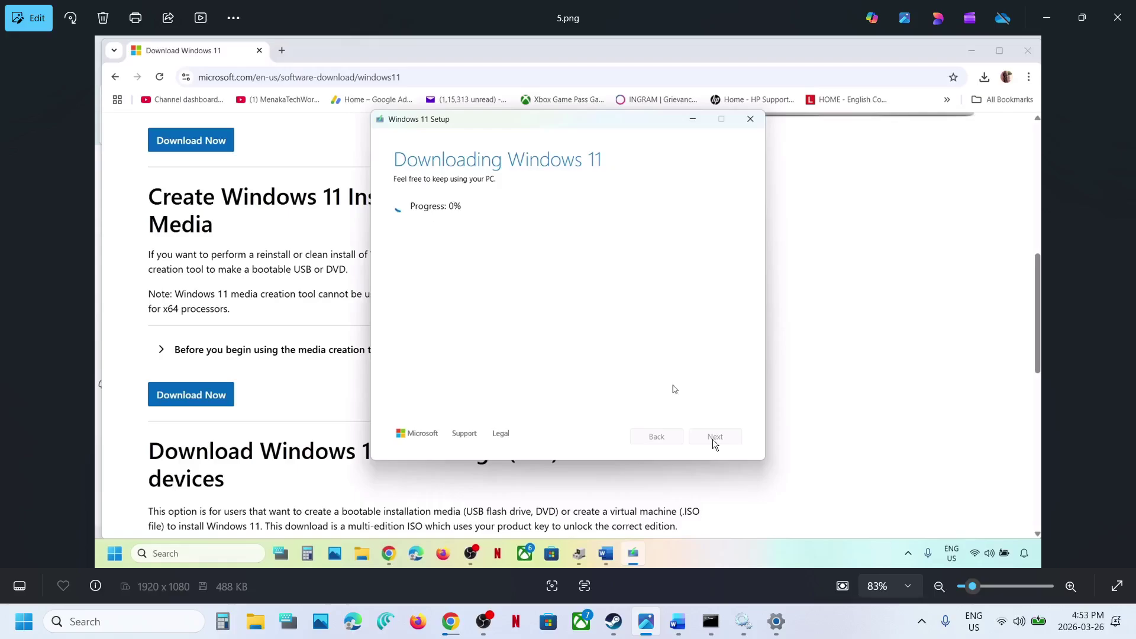
{"action": "key", "text": "Right"}
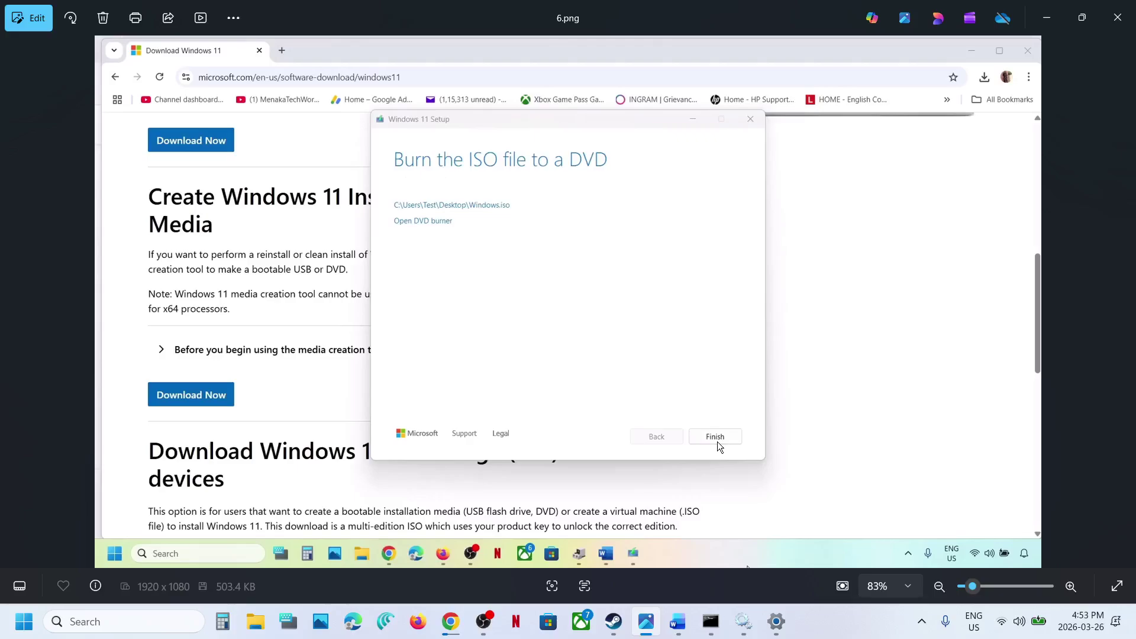
{"action": "key", "text": "Right"}
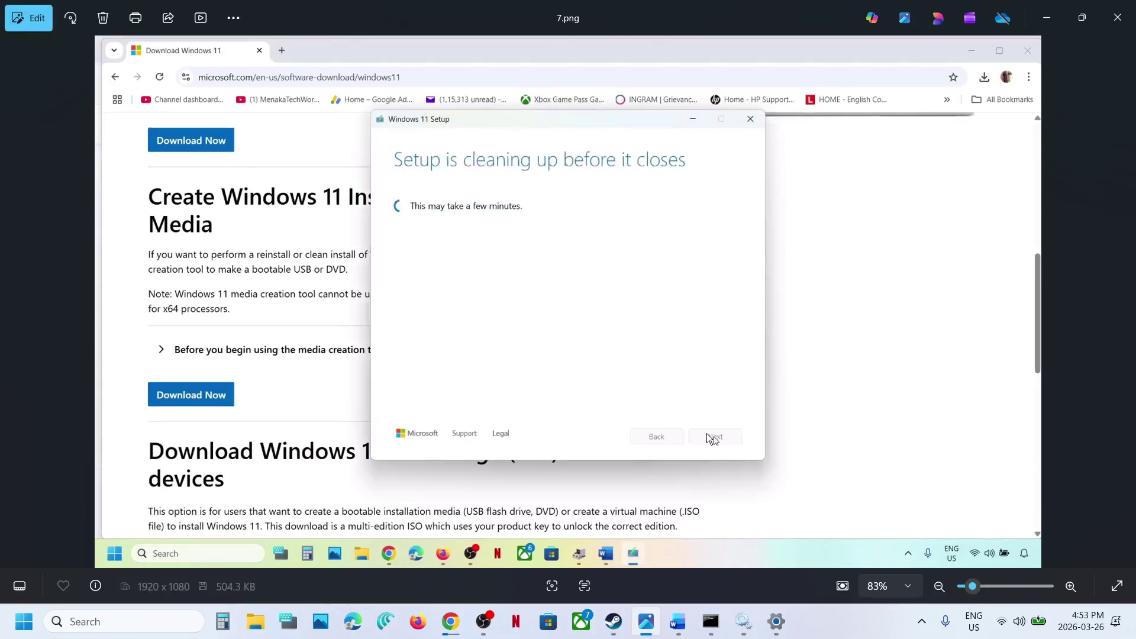
{"action": "key", "text": "Right"}
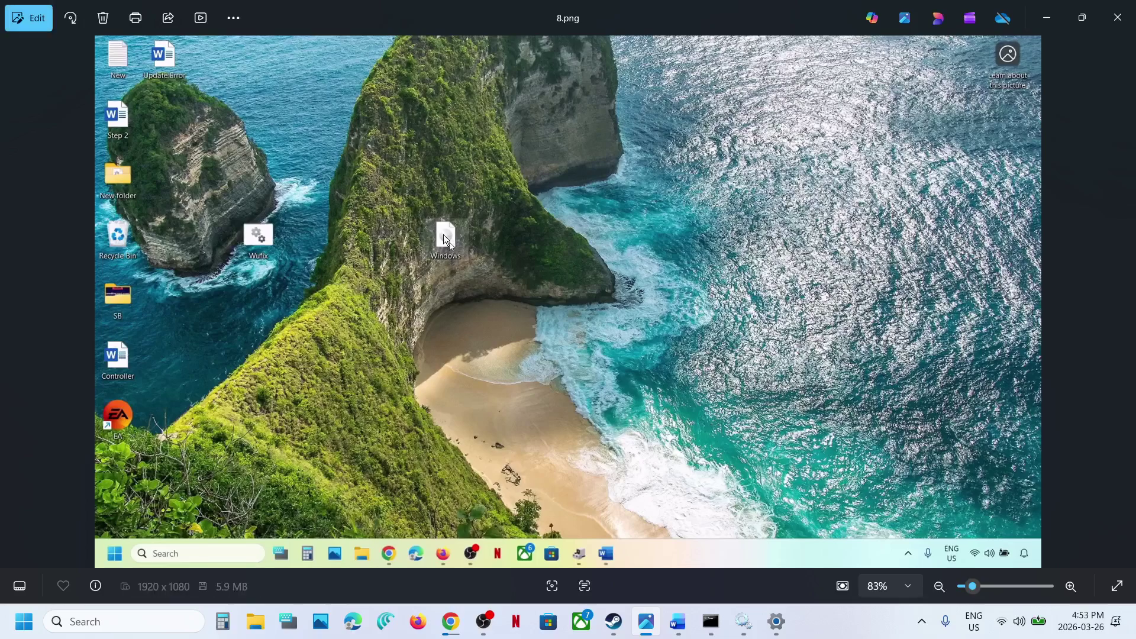
{"action": "key", "text": "Left"}
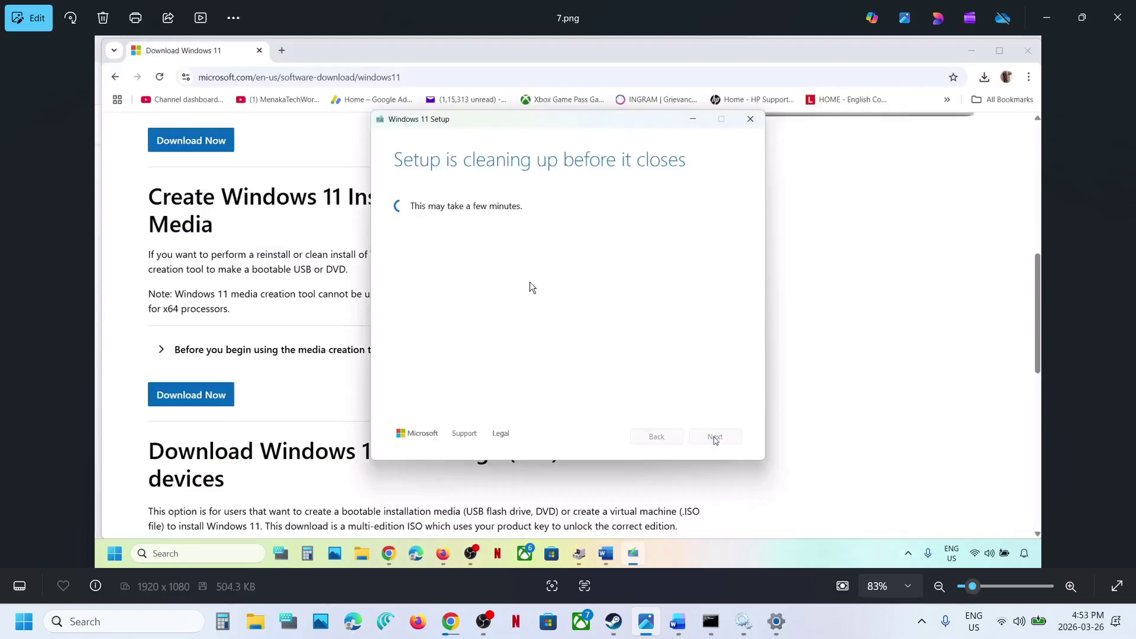
{"action": "key", "text": "Right"}
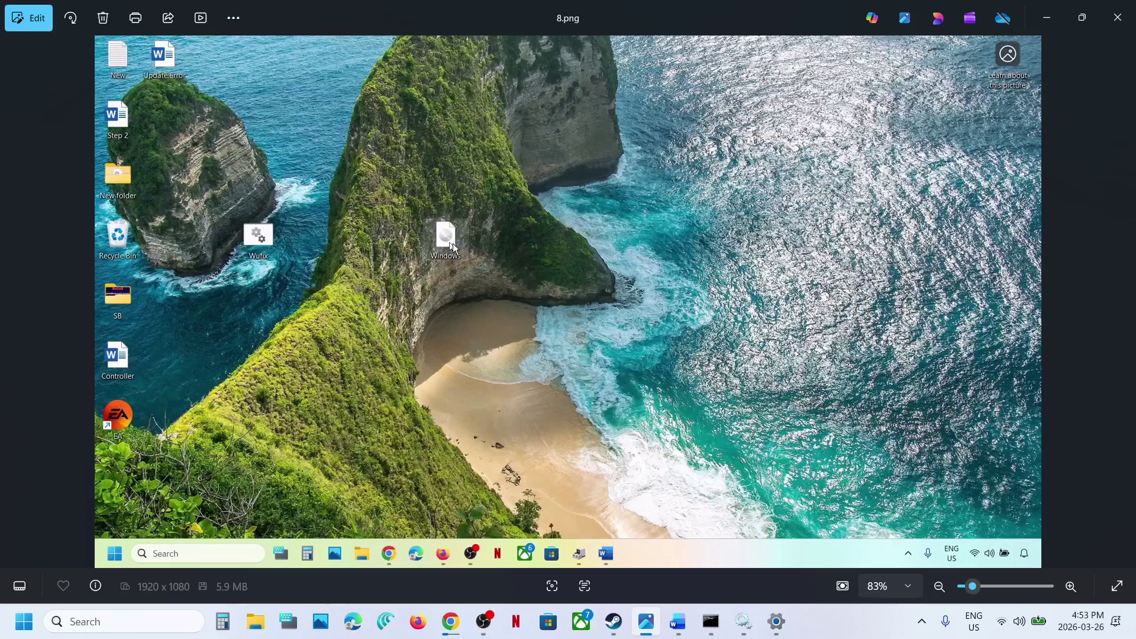
- Review screenshots 9.png to 13.png, covering launching setup from the mounted ISO through to the Ready to install page
{"action": "key", "text": "Right"}
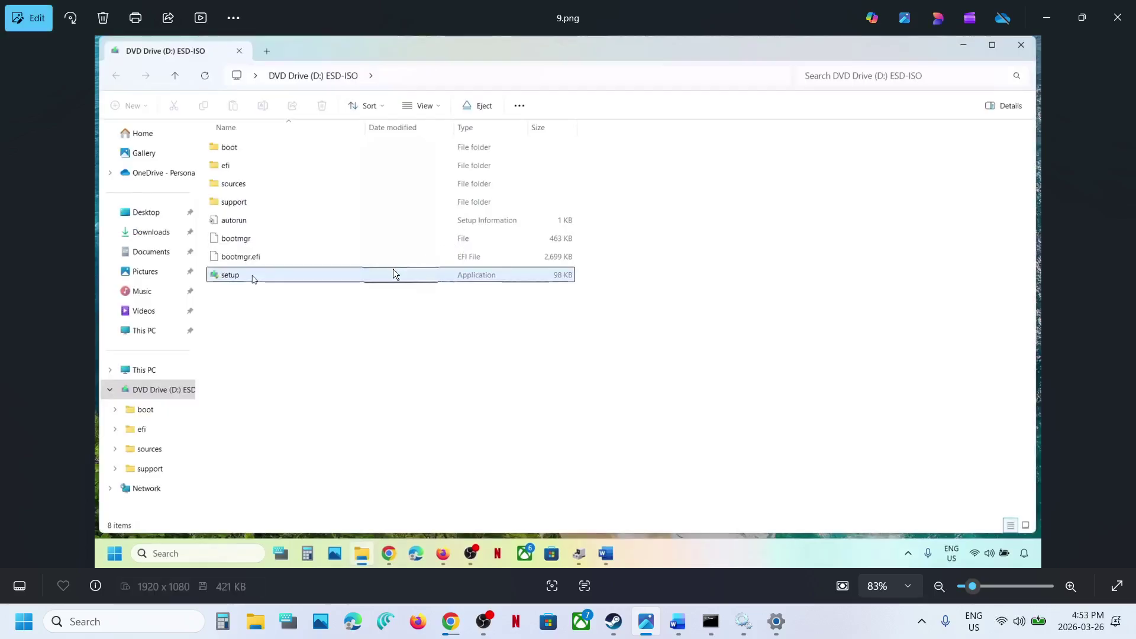
{"action": "key", "text": "Right"}
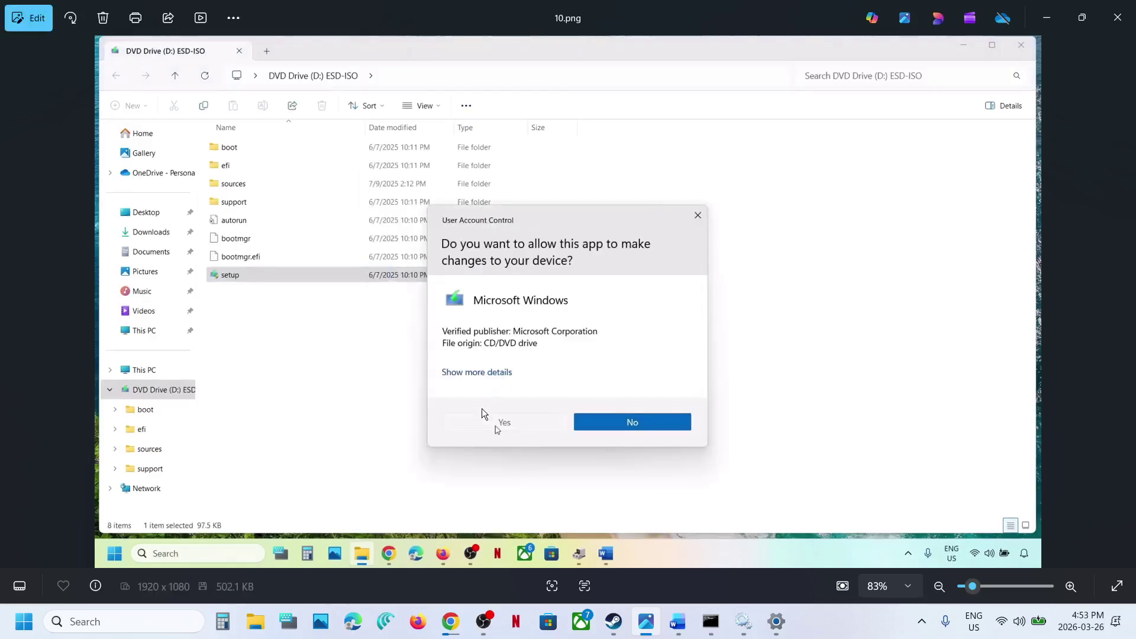
{"action": "key", "text": "Right"}
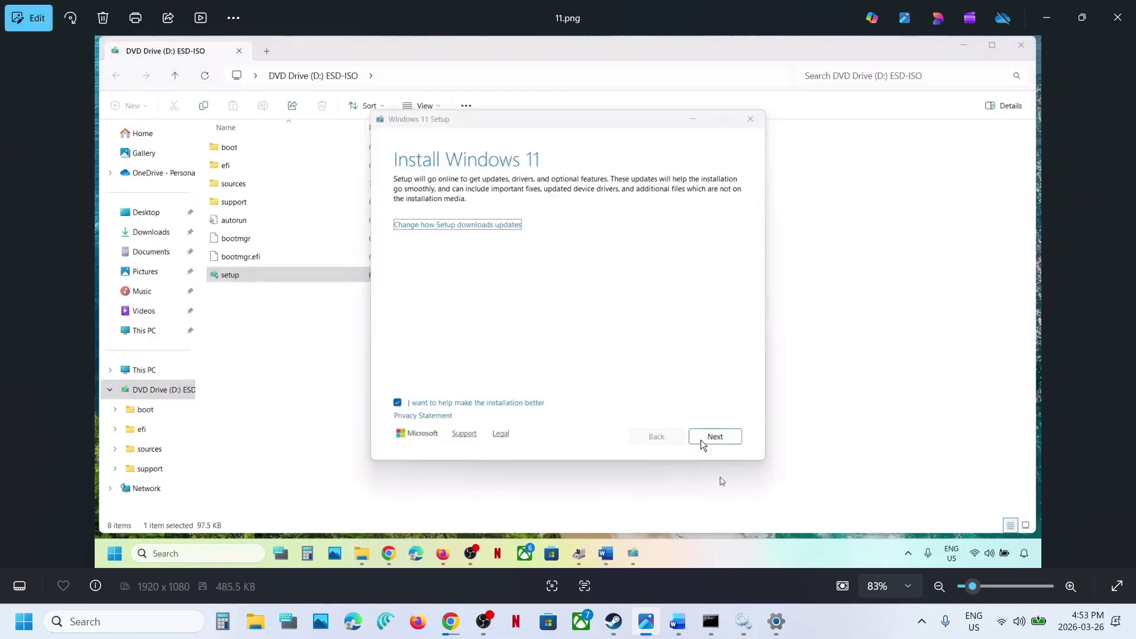
{"action": "key", "text": "Right"}
{"action": "key", "text": "Right"}
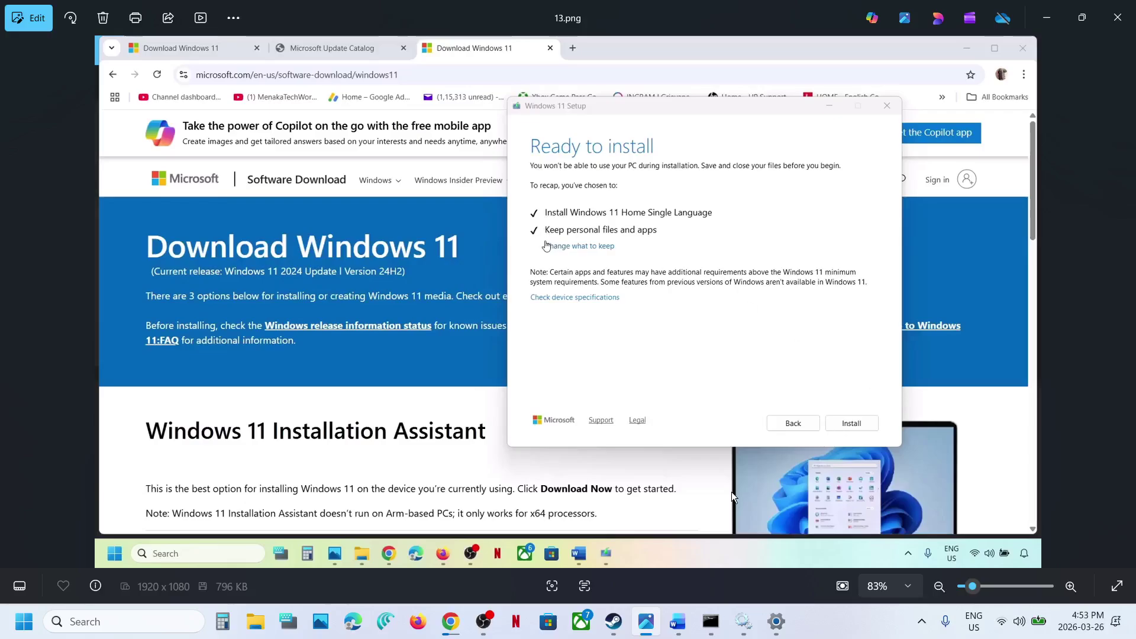
- Switch back to Settings, open the Windows Update history and highlight KB5085516 in the quality updates
{"action": "left_click", "coordinate": [774, 628]}
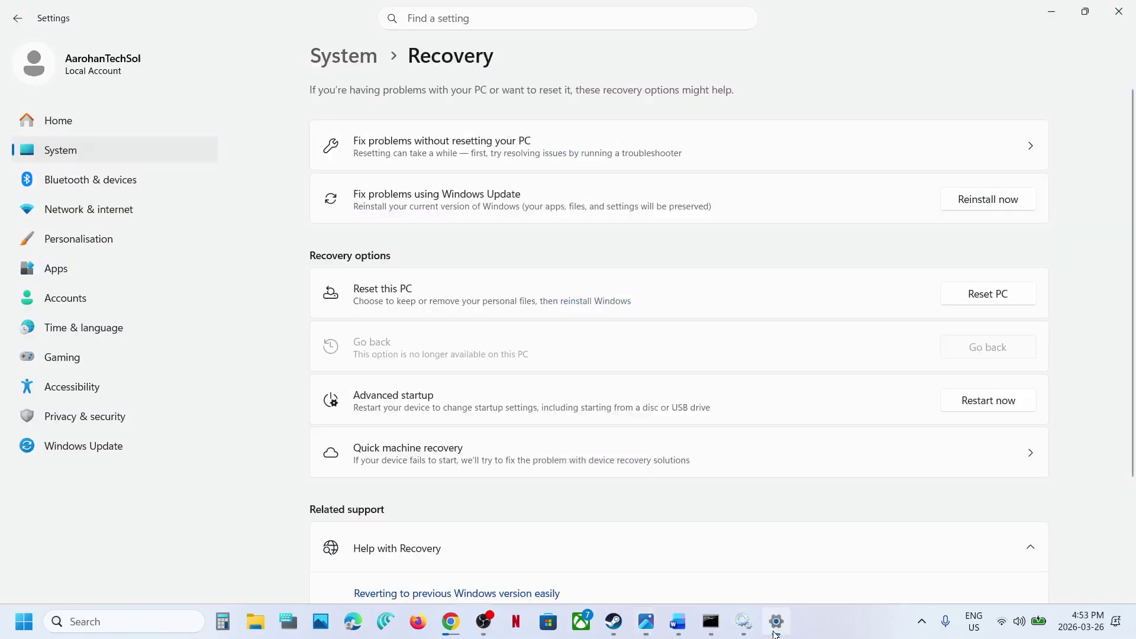
{"action": "left_click", "coordinate": [122, 442]}
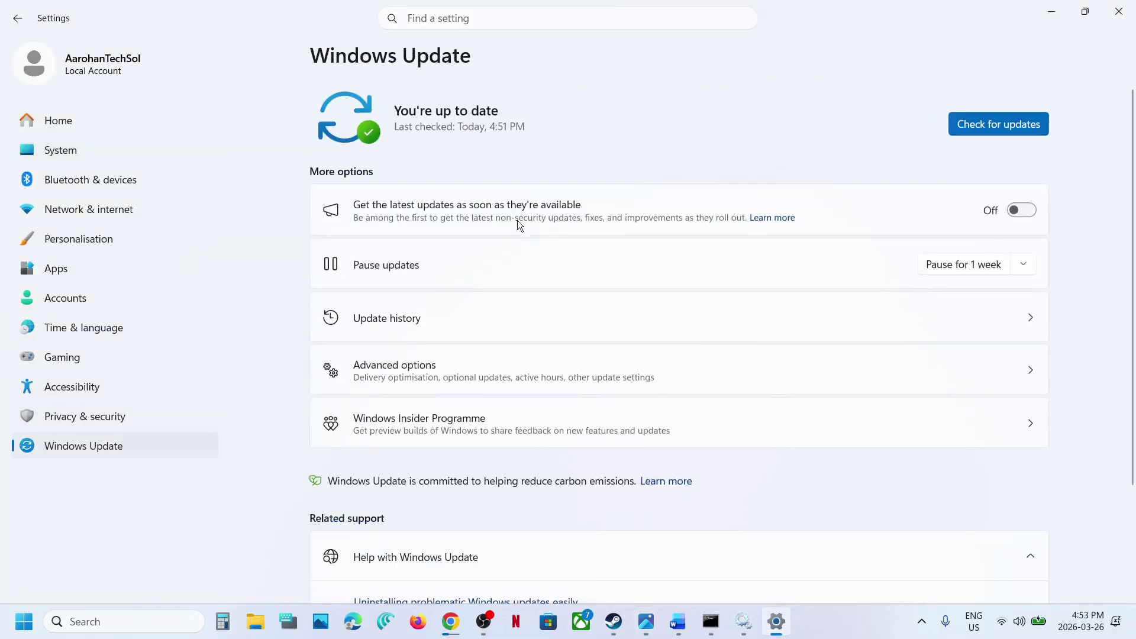
{"action": "left_click", "coordinate": [412, 320]}
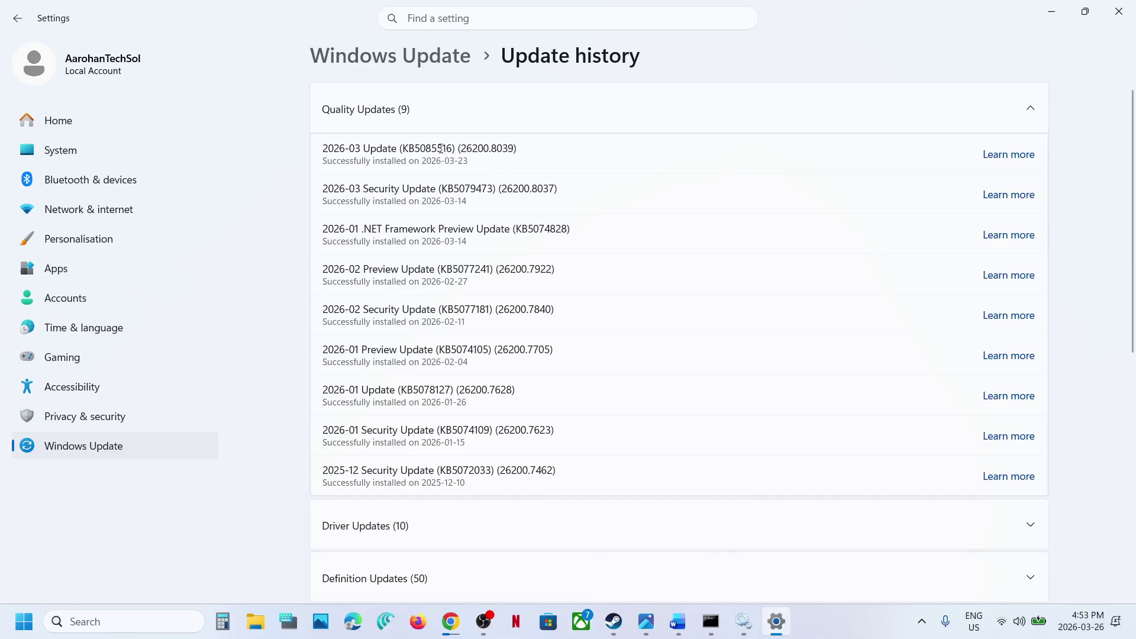
{"action": "double_click", "coordinate": [440, 148]}
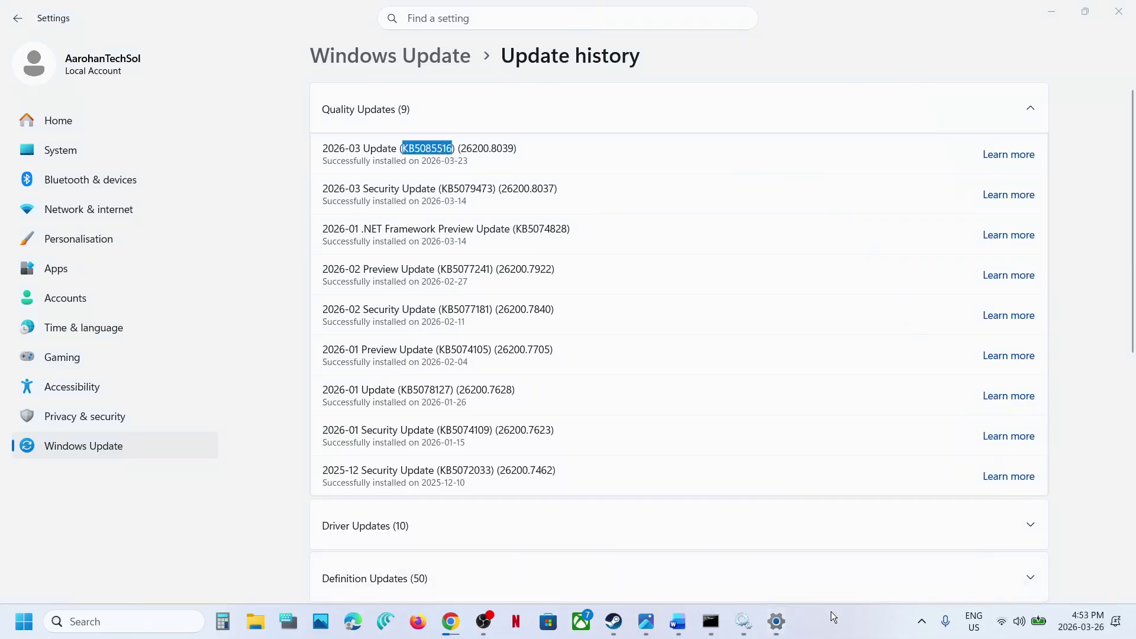